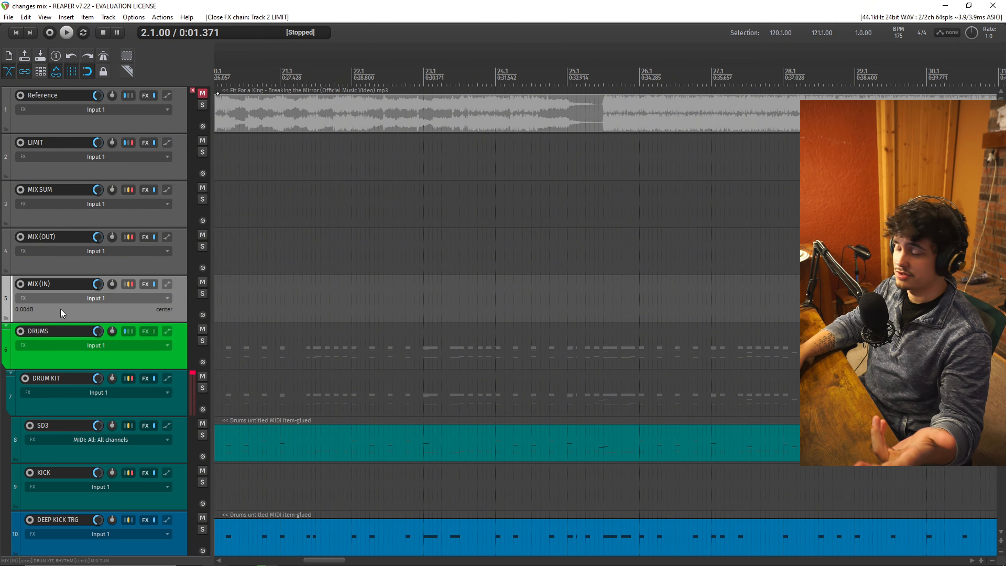
Inspect the sends and receives of the MIX (IN) track and the MIX (OUT) track
left_click(133, 284)
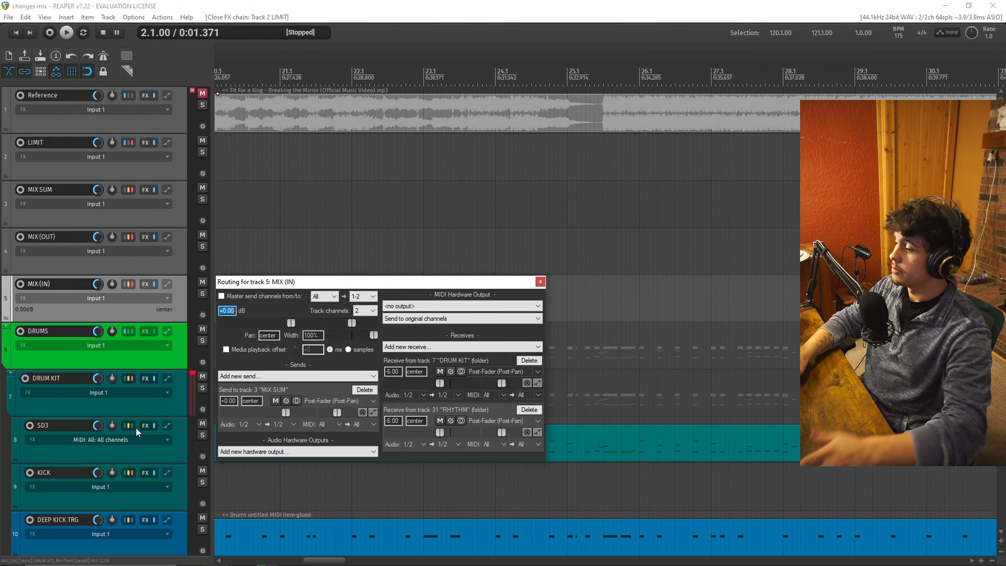
left_click(540, 282)
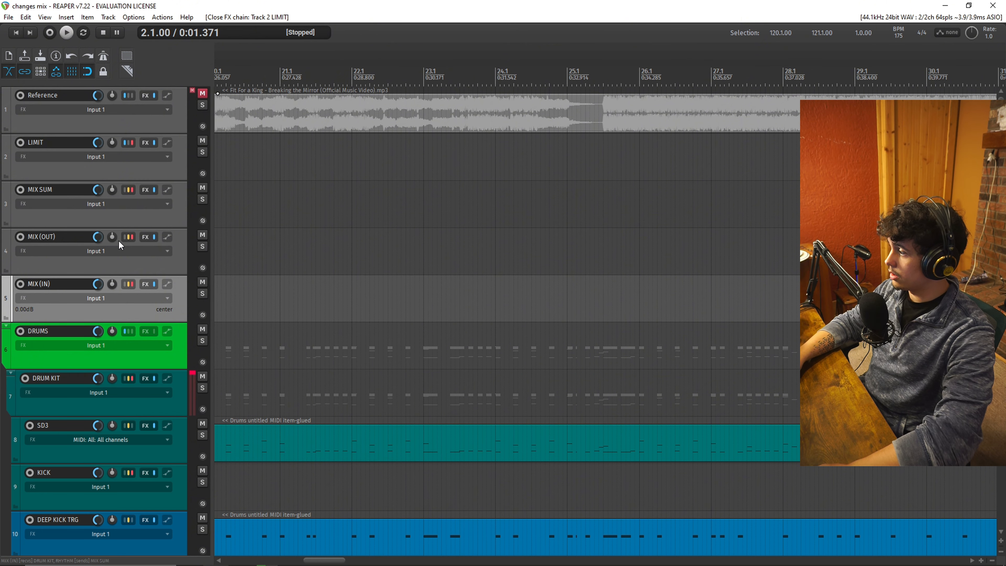
left_click(128, 237)
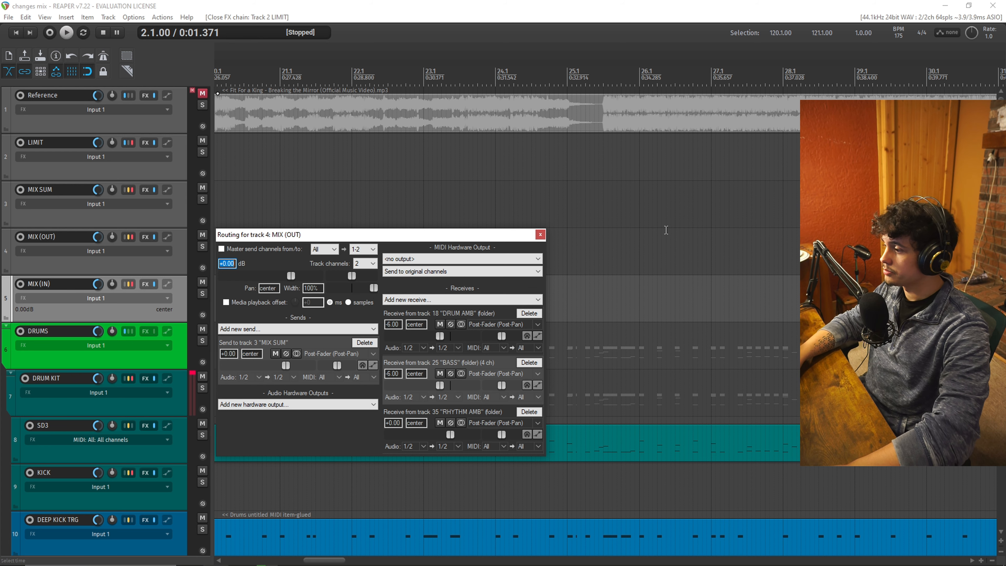
left_click(540, 235)
Inspect the sends and receives of the MIX SUM track
left_click(61, 189)
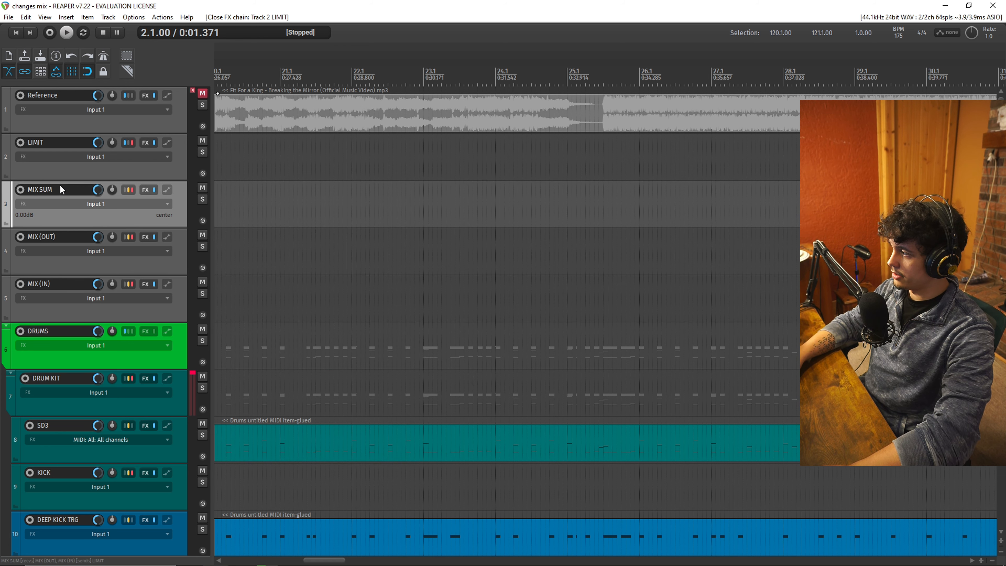
left_click(127, 191)
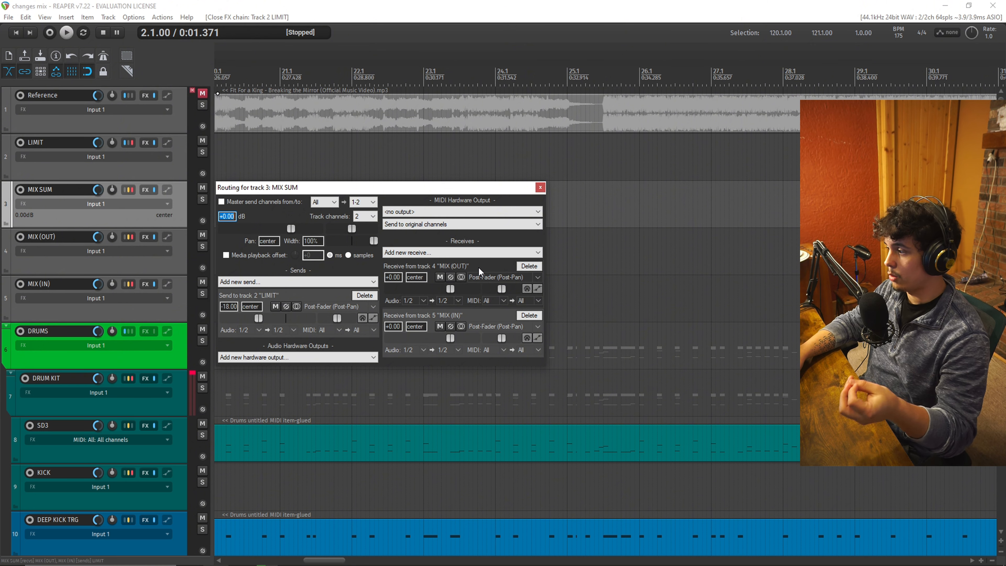
left_click(540, 187)
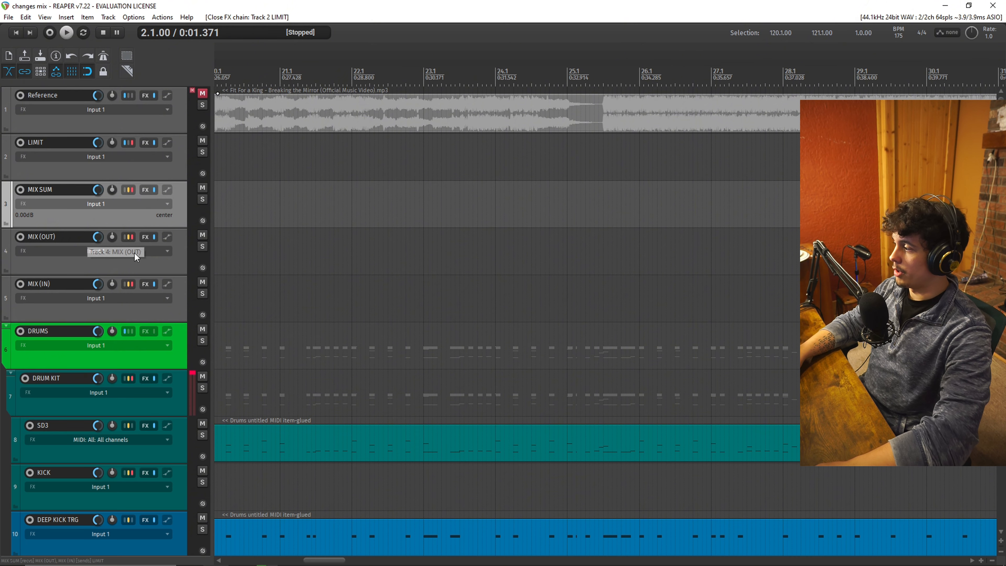
Follow the bus order from MIX (IN) and MIX (OUT) through MIX SUM to LIMIT, and inspect the LIMIT track's routing
left_click(114, 317)
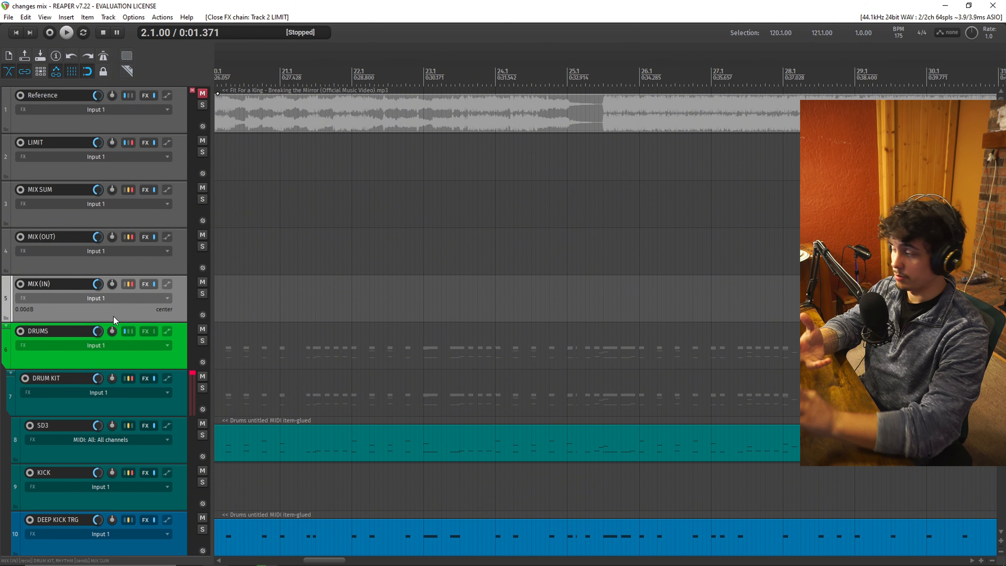
left_click(136, 258)
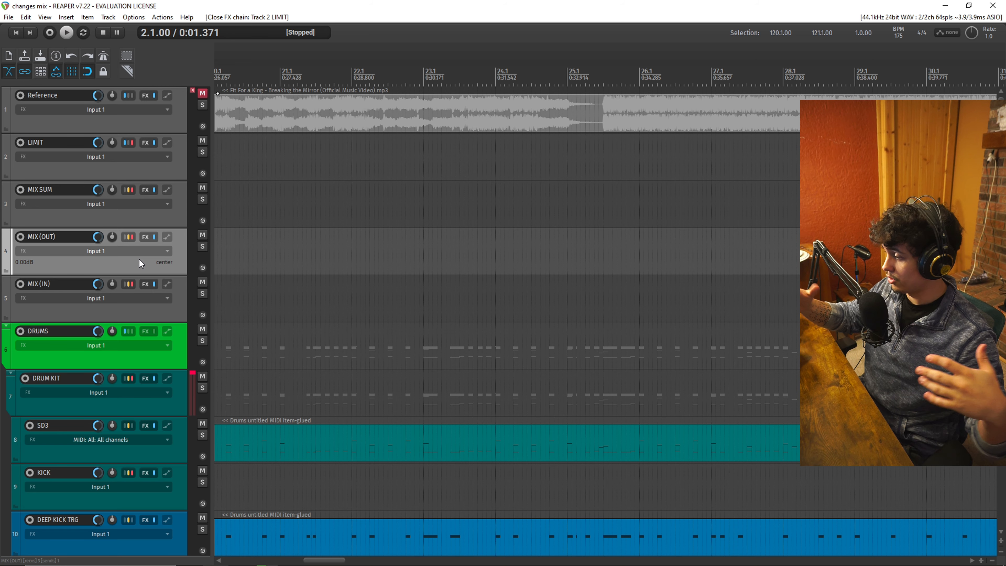
left_click(90, 215)
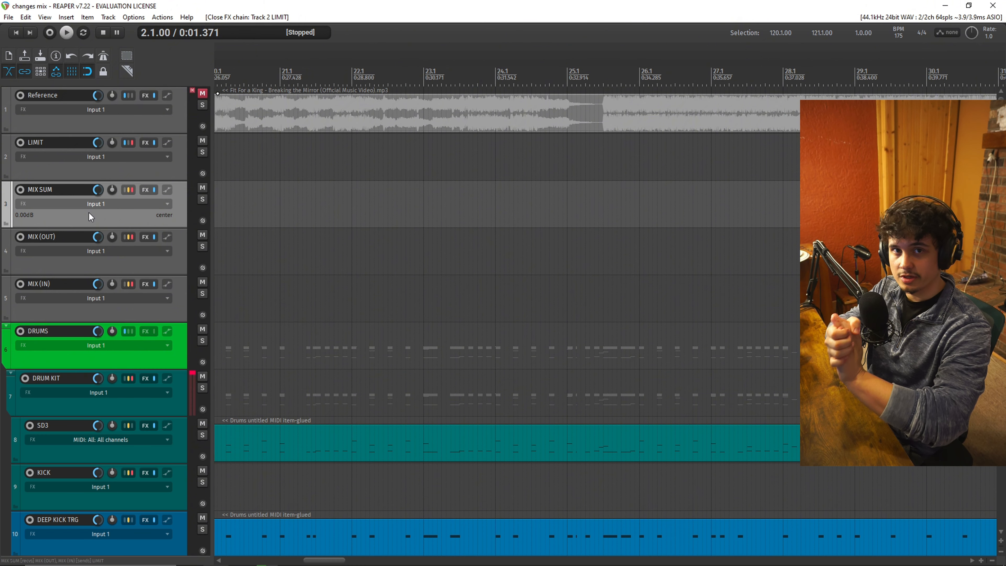
left_click(90, 167)
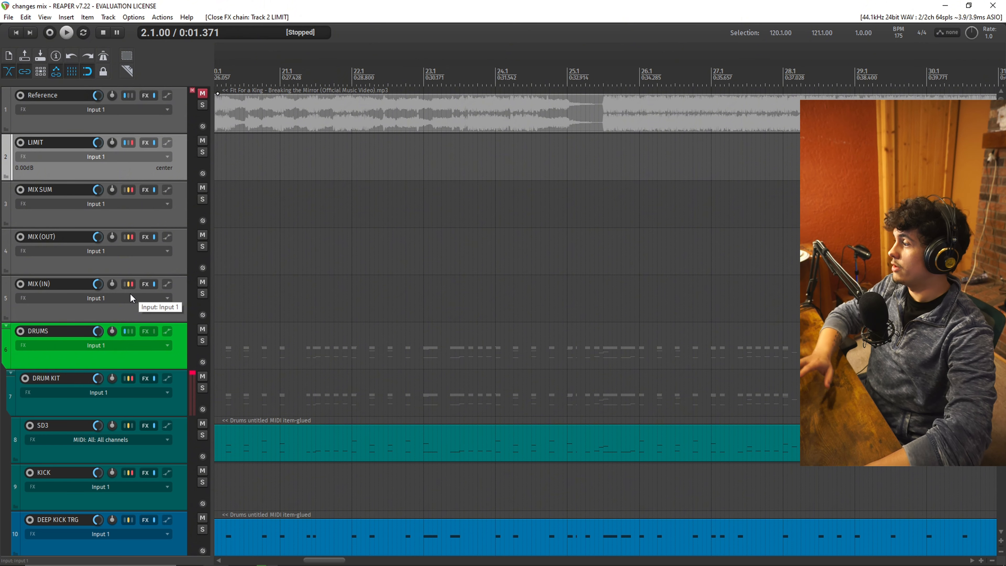
left_click(131, 145)
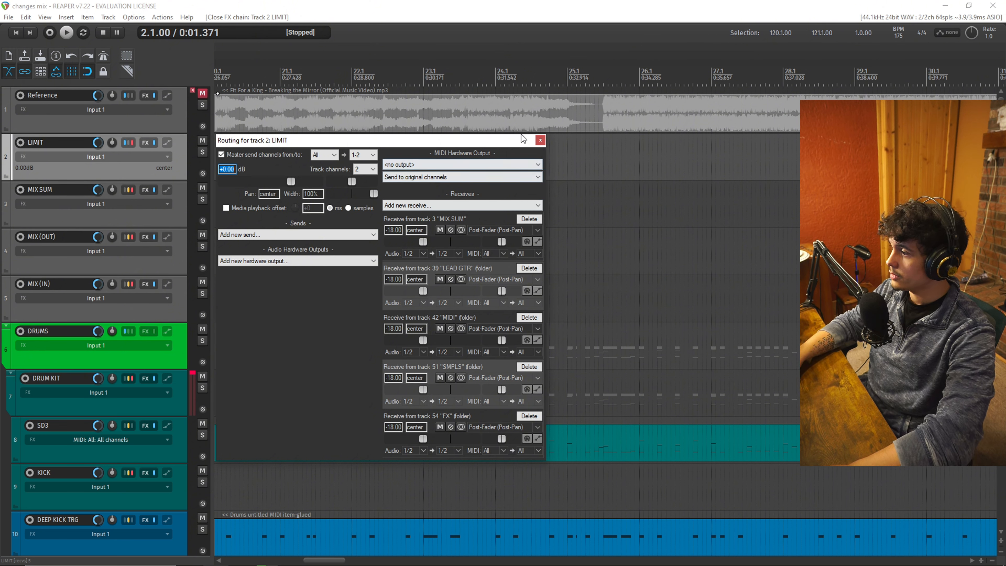
left_click(540, 140)
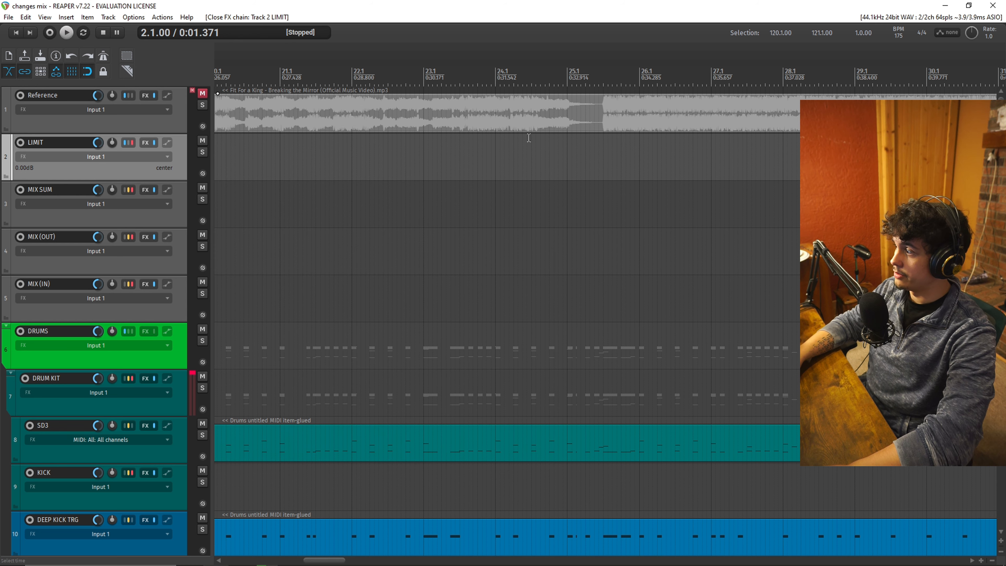
Review the effects chain on the LIMIT track and close it
left_click(148, 142)
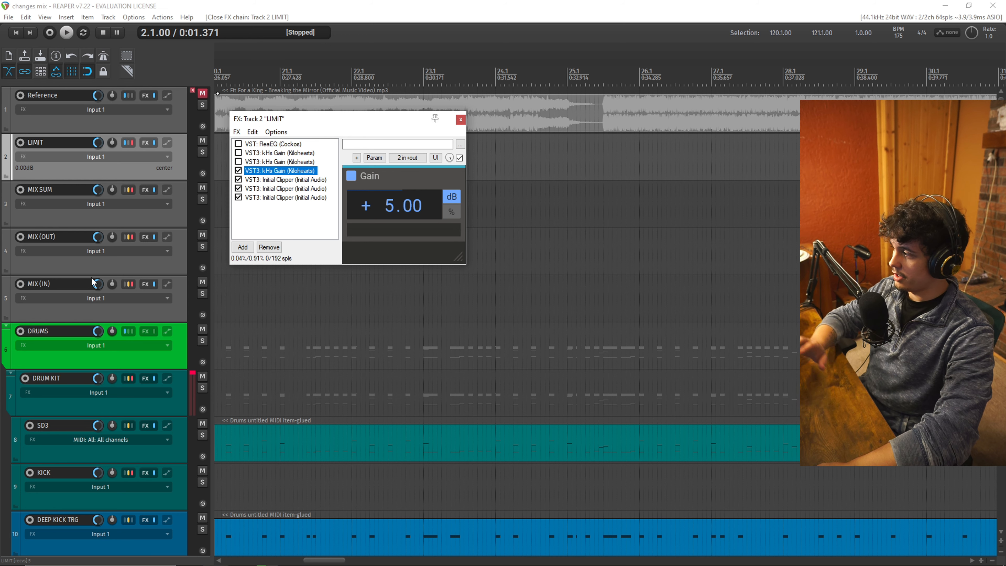
left_click(106, 263)
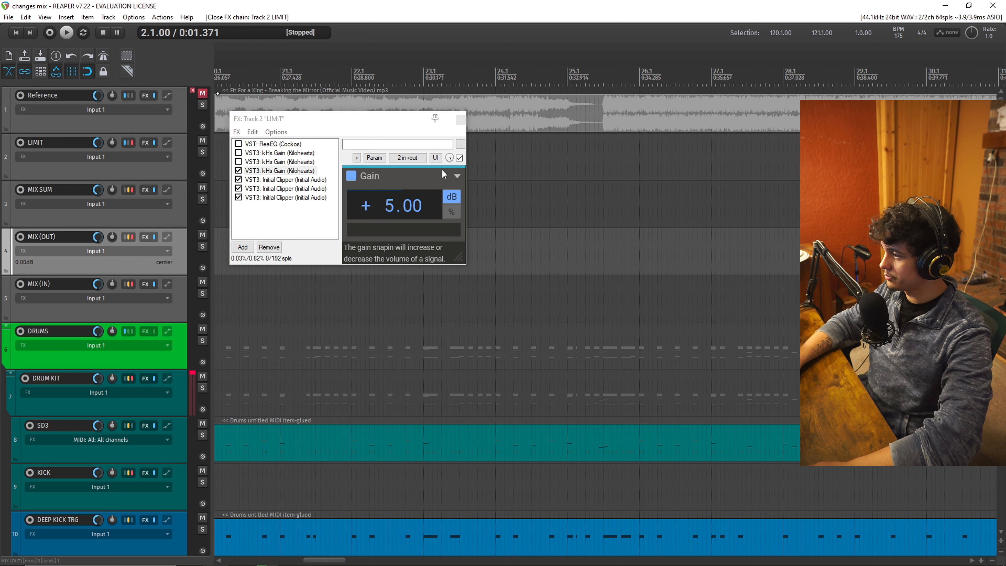
left_click(461, 119)
Show the BUSTERse compressor in the MIX (IN) track's effects chain and audition its gain reduction with a short playback
left_click(132, 312)
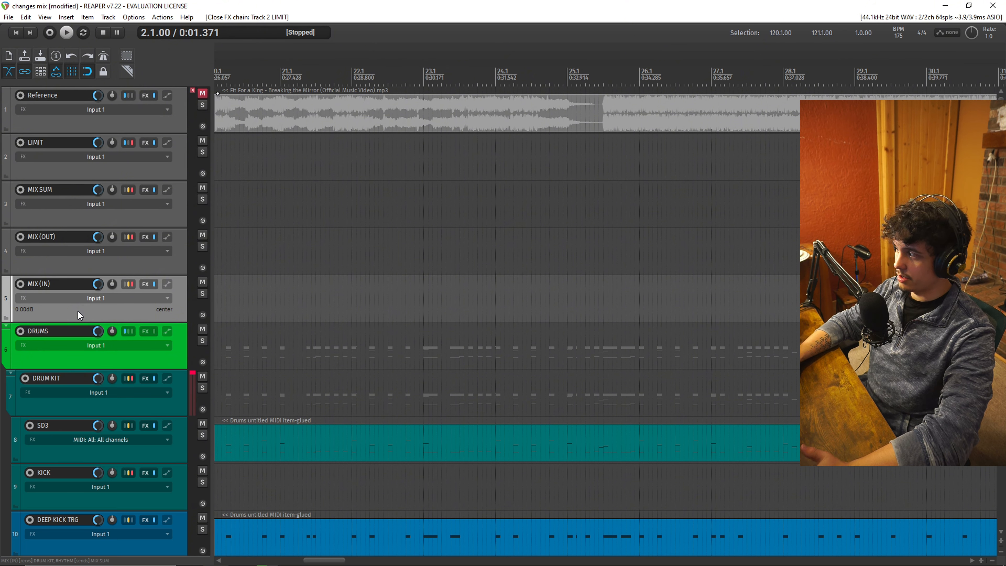
left_click(146, 286)
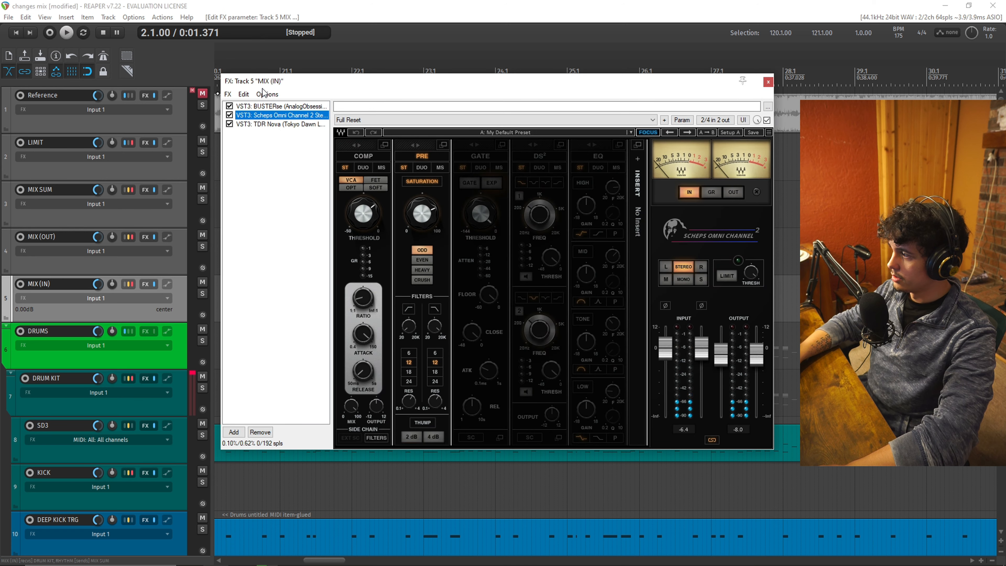
left_click_drag(263, 81, 276, 103)
left_click(289, 127)
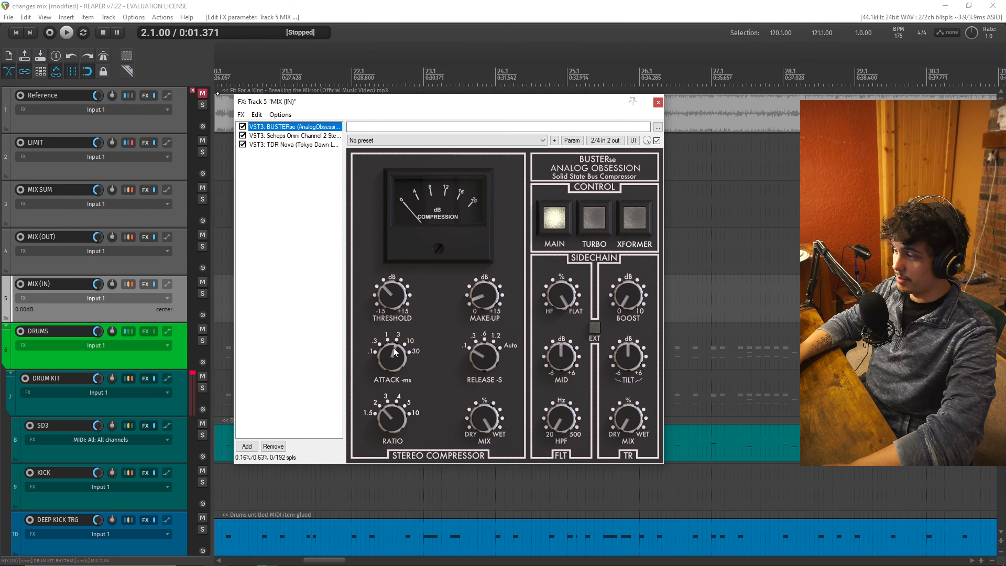
key("space")
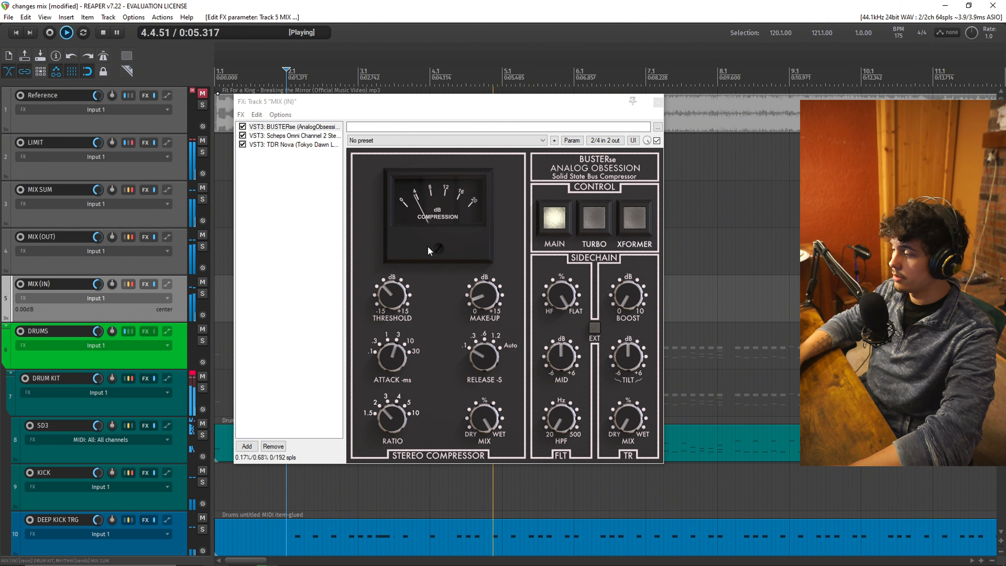
key("space")
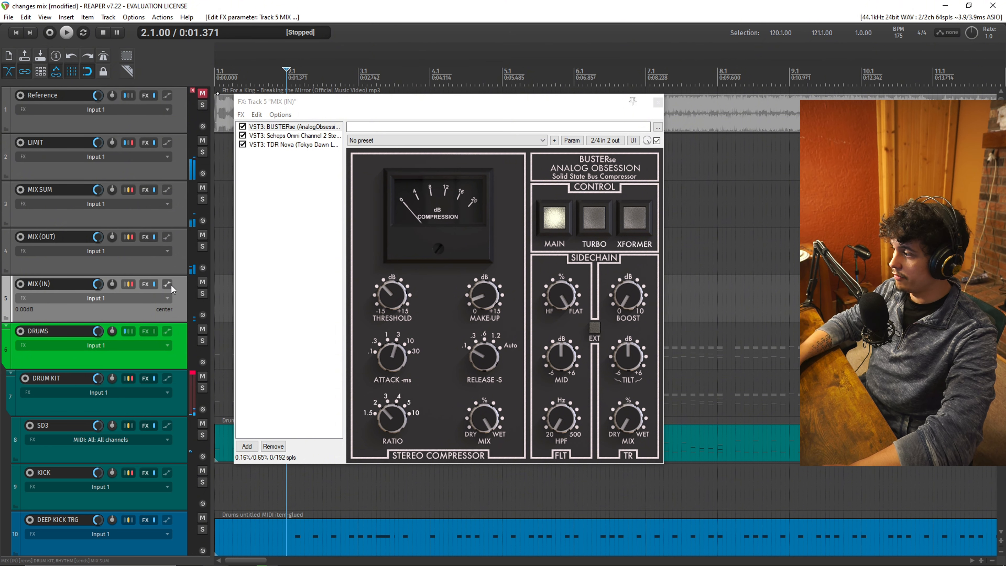
Solo the MIX (IN) track and audition it through the BUSTERse compressor
left_click(203, 294)
key("space")
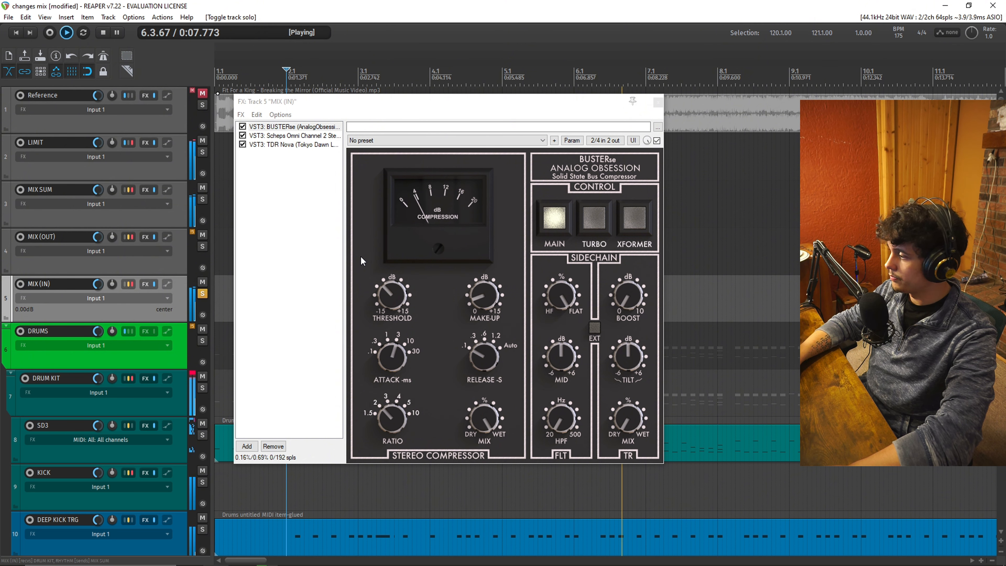
key("space")
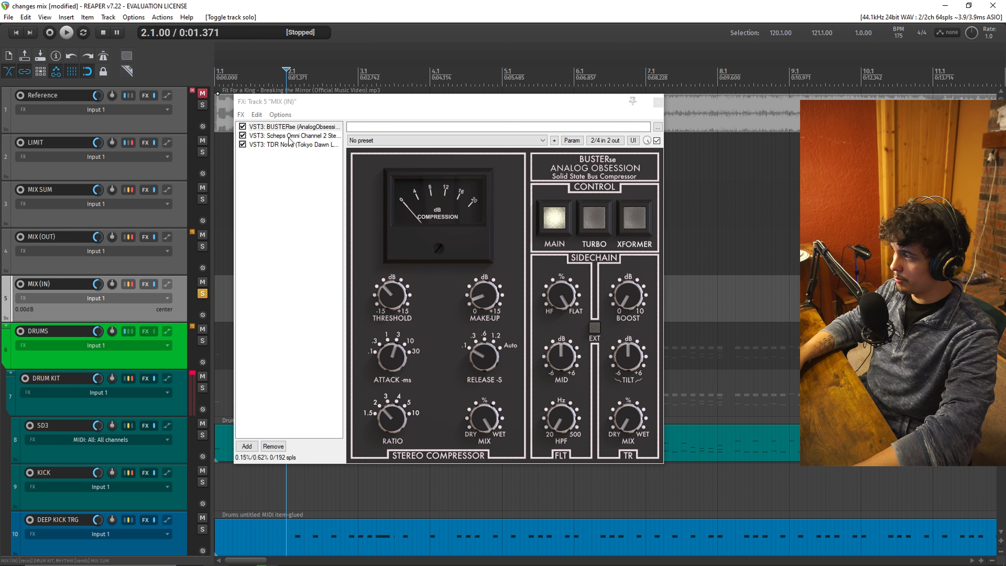
left_click(275, 103)
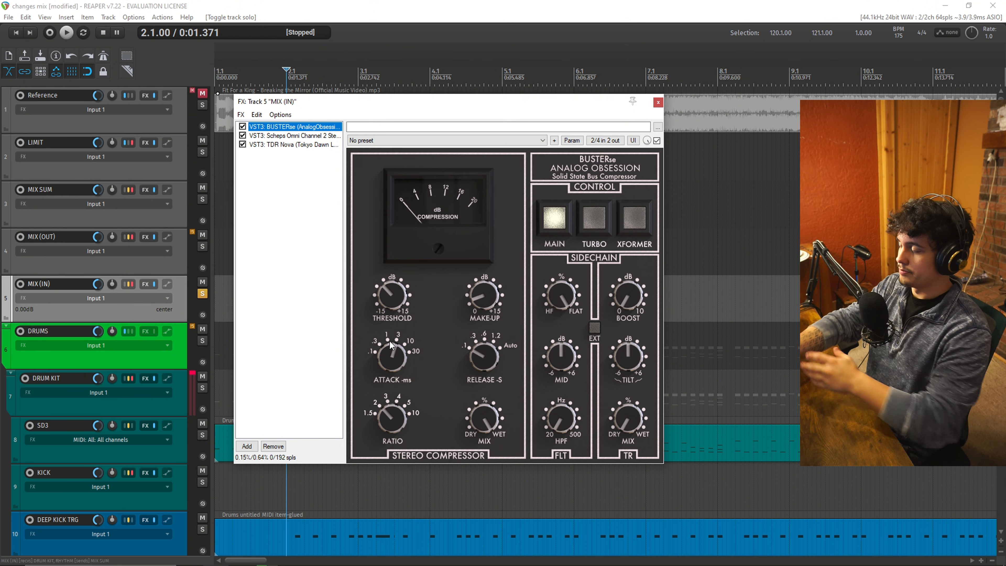
Show the Scheps Omni Channel 2 plugin in the MIX (IN) effects chain to examine its compressor and saturation settings
left_click(263, 136)
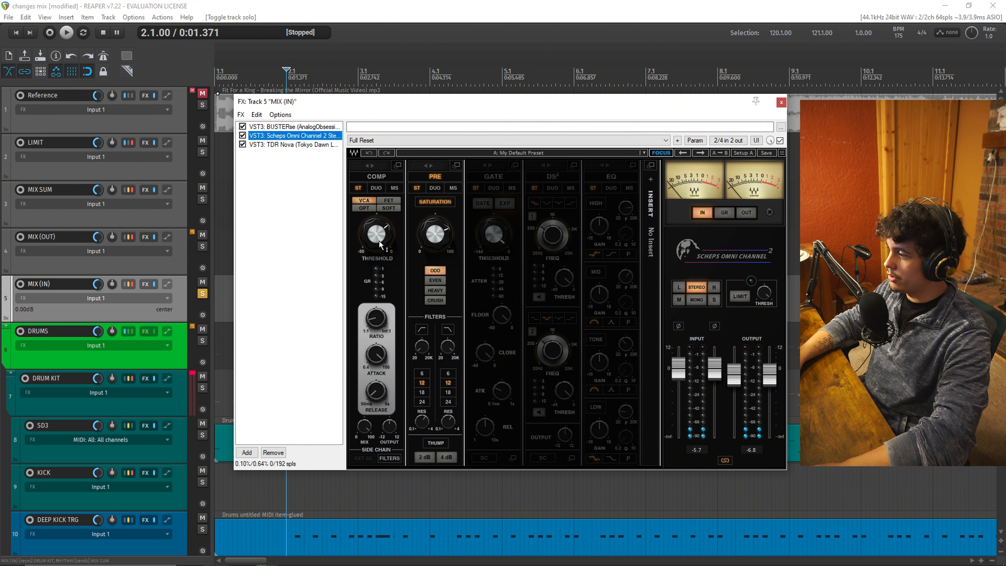
left_click(402, 5)
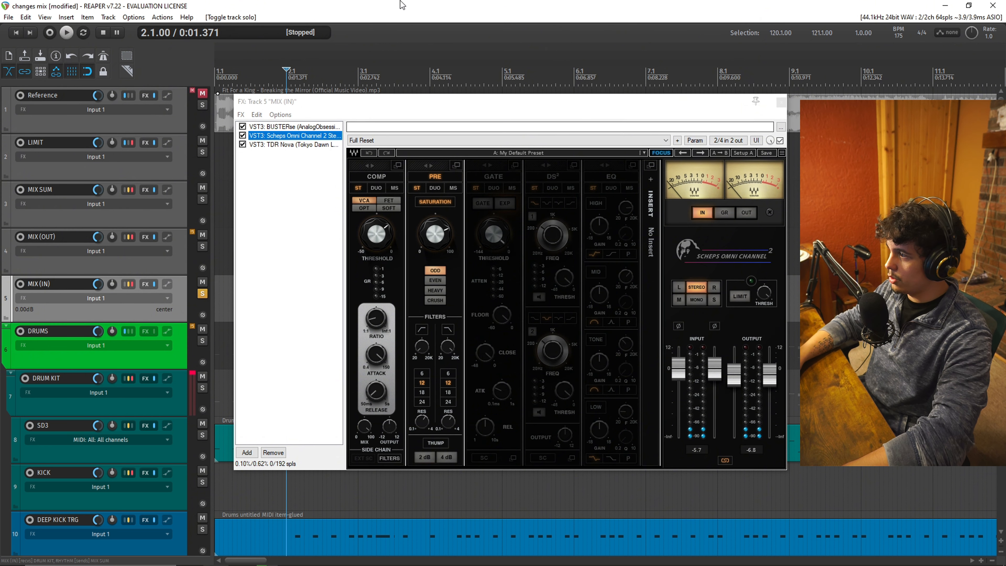
left_click(291, 137)
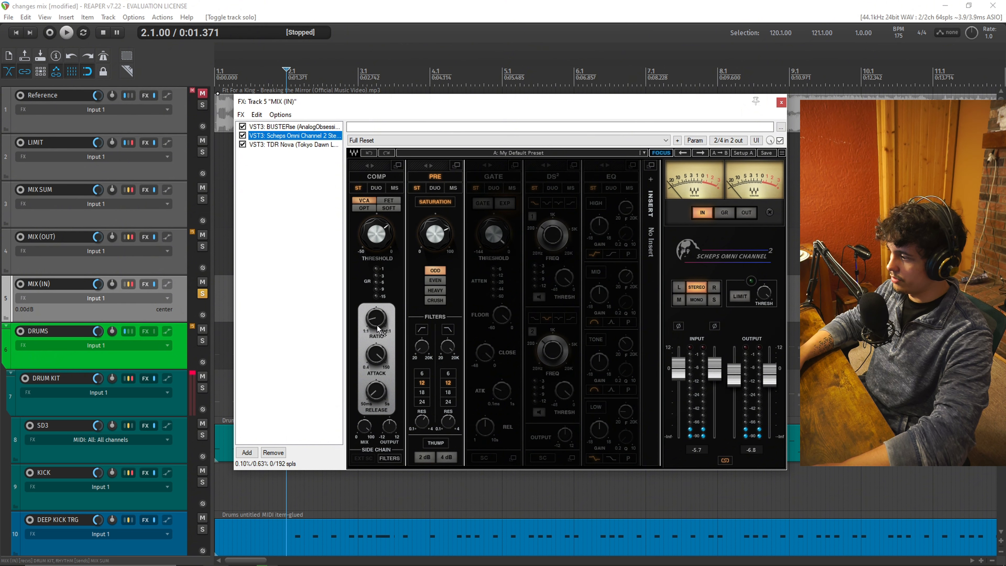
Unsolo the MIX (IN) track and play the mix, comparing Scheps Omni Channel 2 bypassed and active
left_click(202, 294)
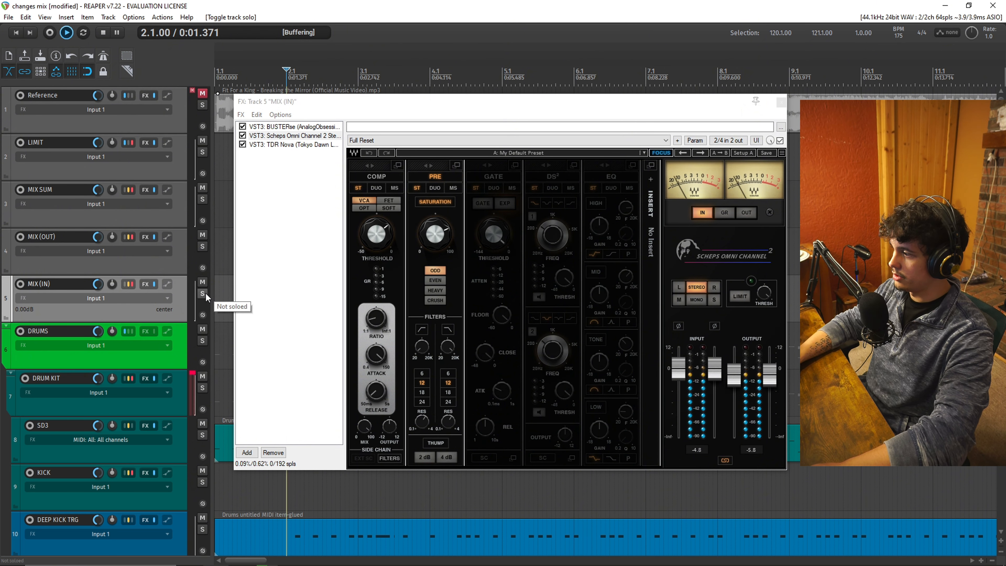
key("space")
left_click(242, 135)
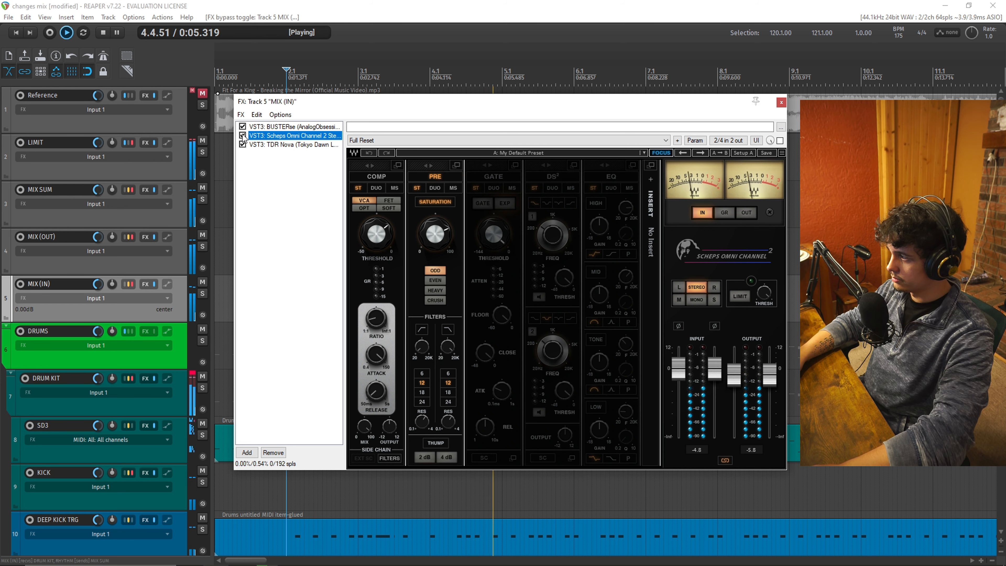
left_click(242, 136)
key("space")
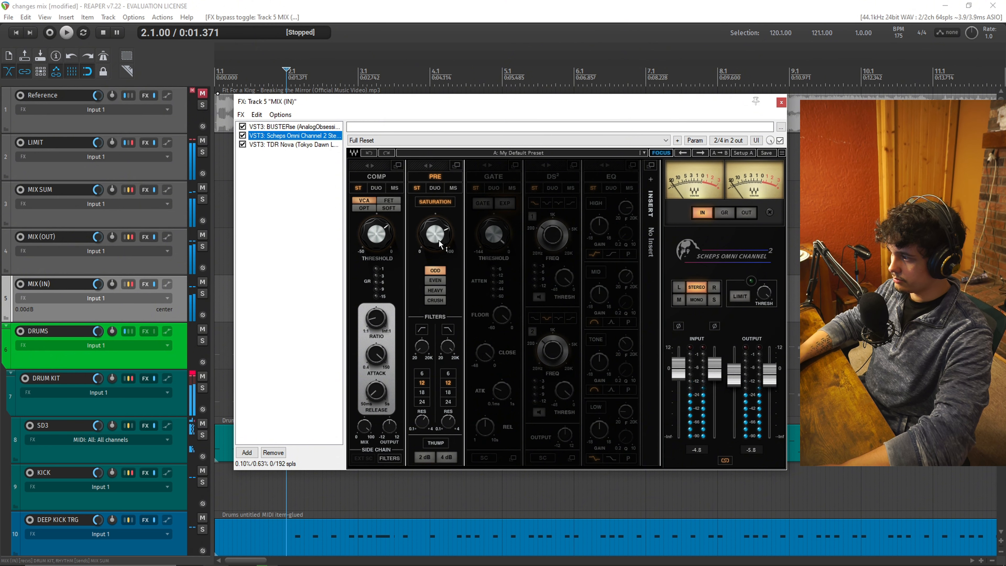
Show the TDR Nova equalizer in the MIX (IN) effects chain and audition its dynamic bands during playback
left_click_drag(412, 105, 313, 104)
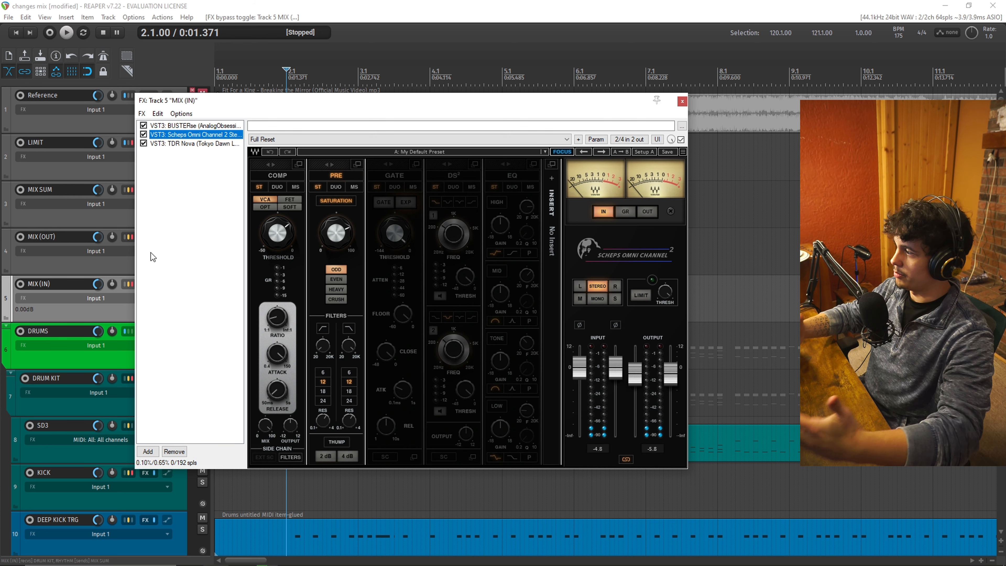
left_click(189, 144)
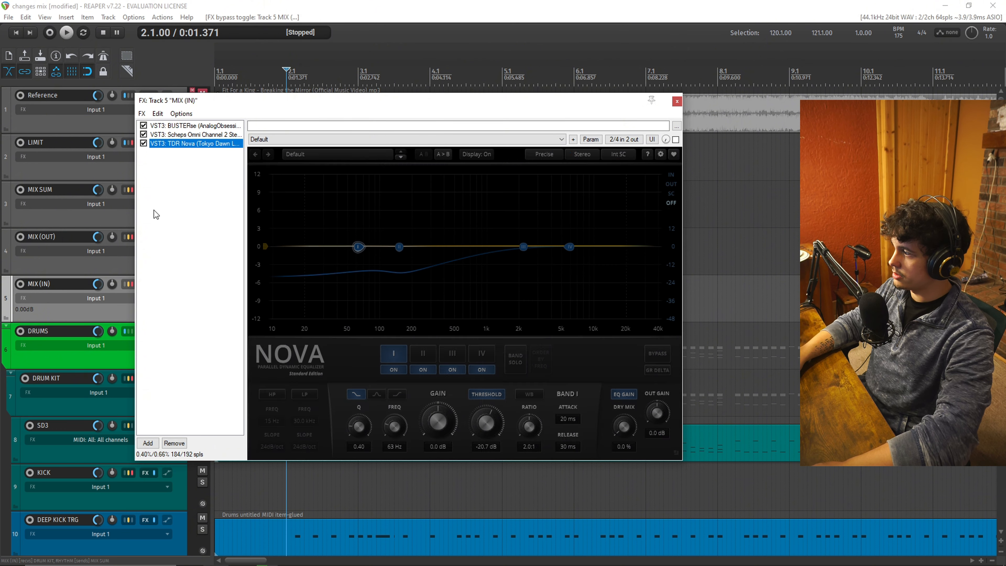
left_click(266, 4)
key("space")
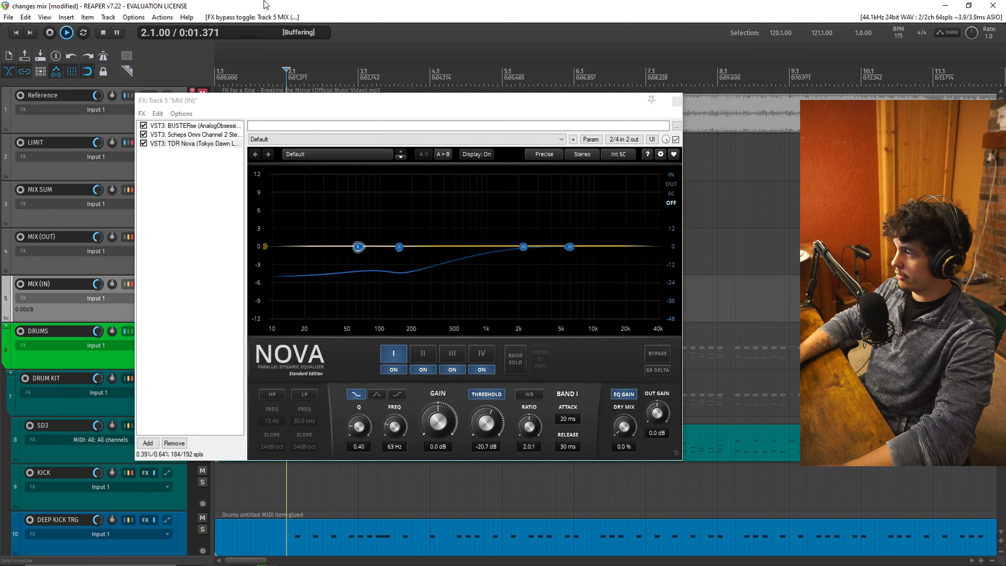
key("space")
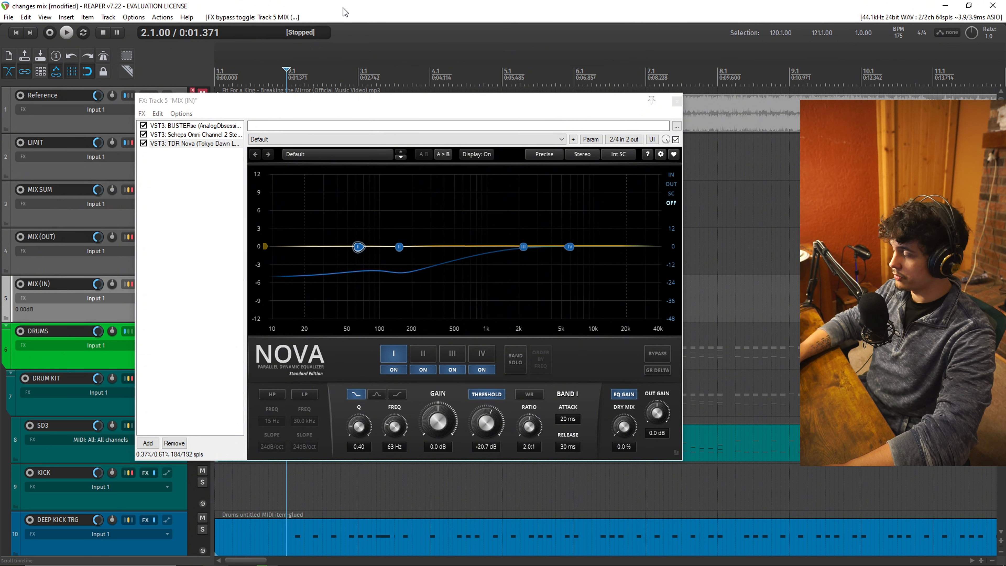
Audition TDR Nova again, restarting playback from bar 25 with its window moved clear of the timeline
key("space")
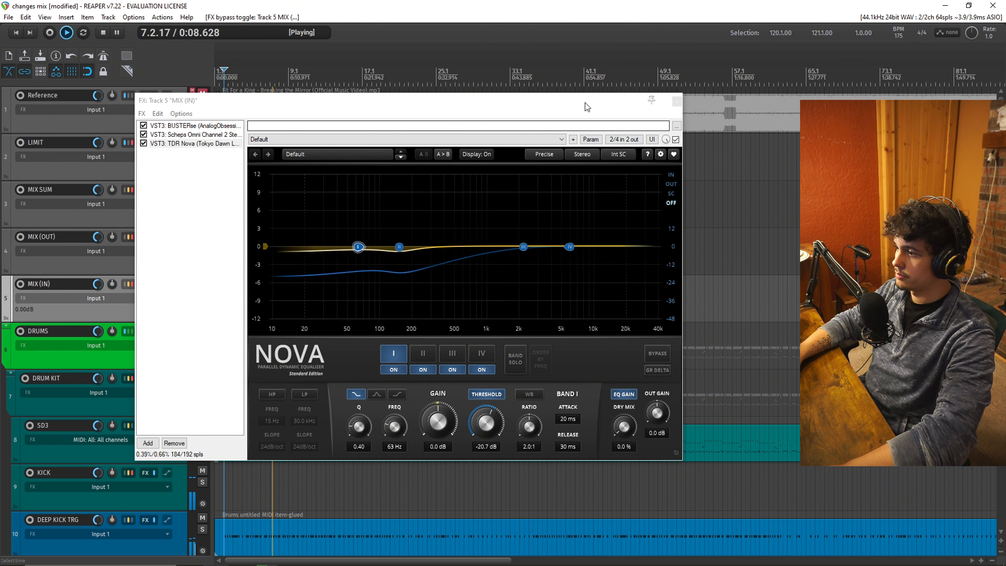
left_click_drag(584, 106, 571, 163)
key("space")
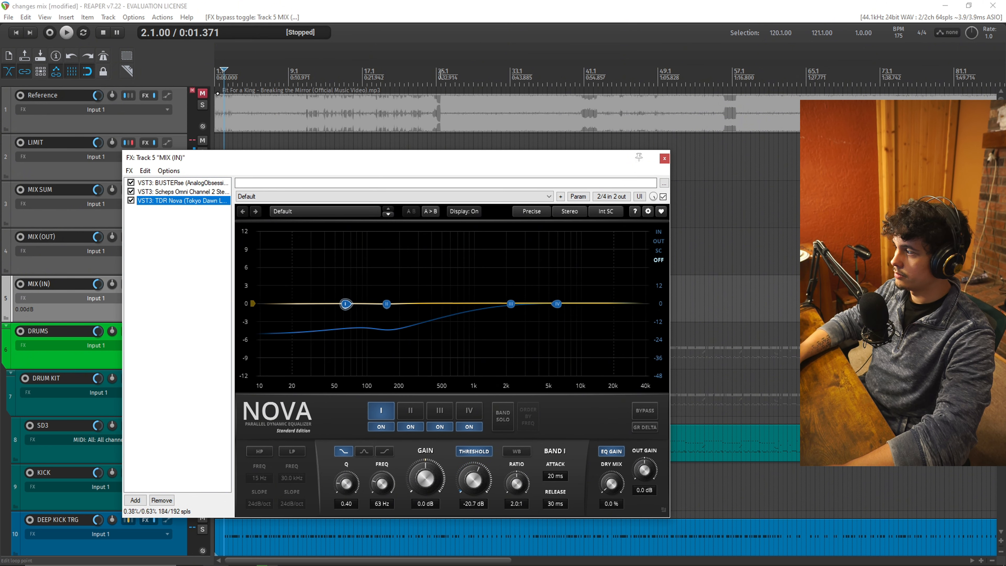
left_click(440, 73)
key("space")
left_click_drag(438, 157, 396, 157)
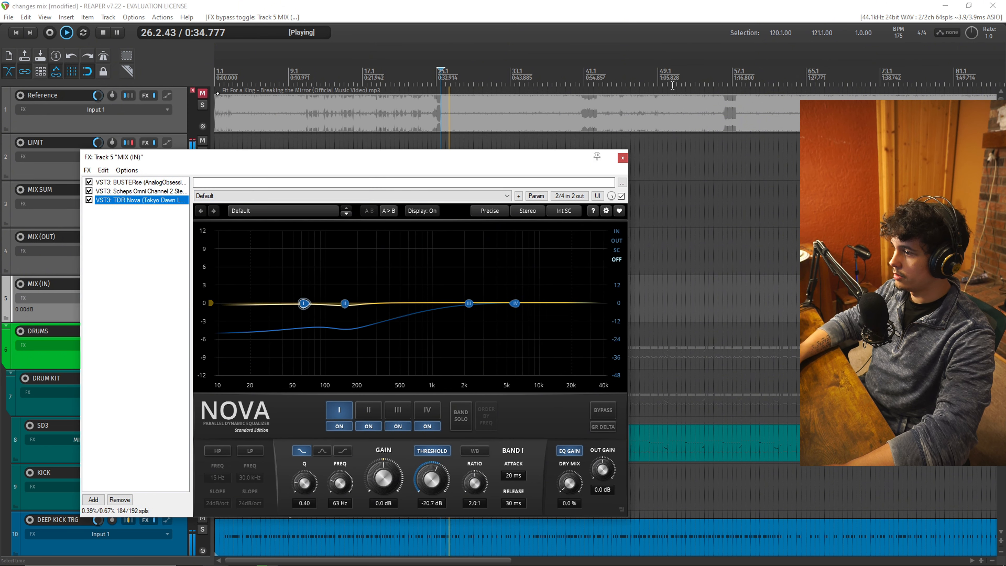
Audition TDR Nova on MIX (IN) from bars 57 and 61, closing its effects chain and stopping playback
left_click(737, 74)
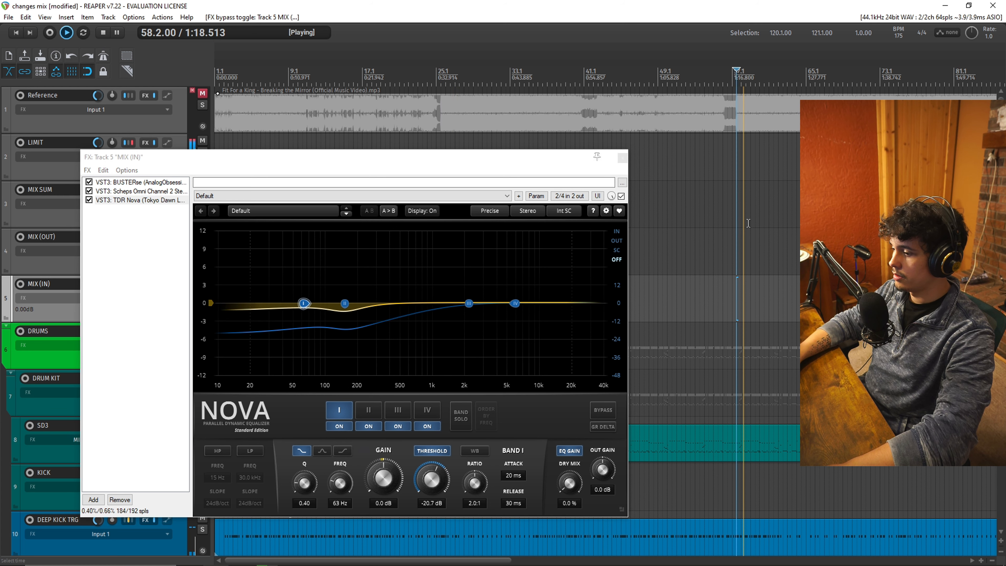
left_click(768, 74)
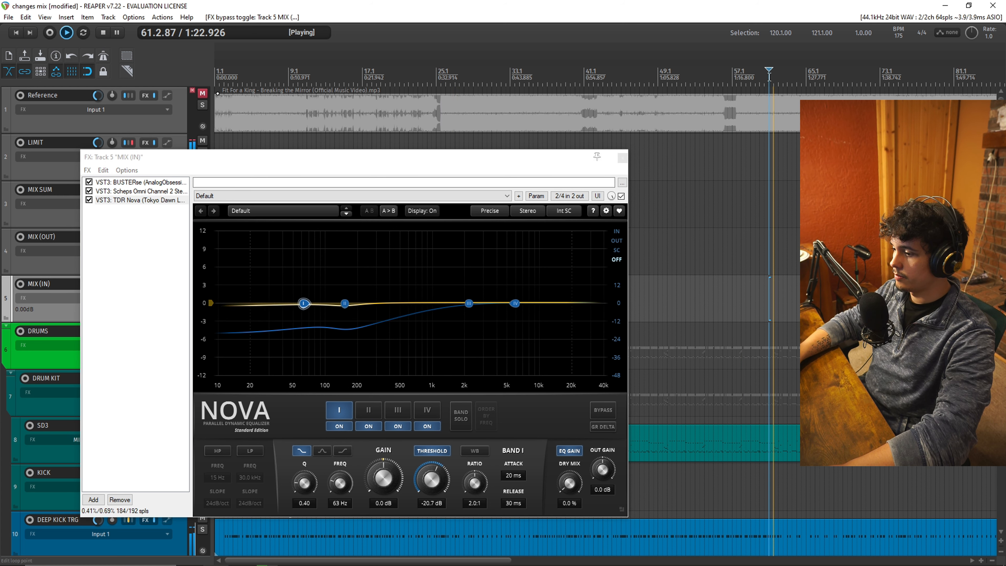
left_click_drag(414, 158, 534, 100)
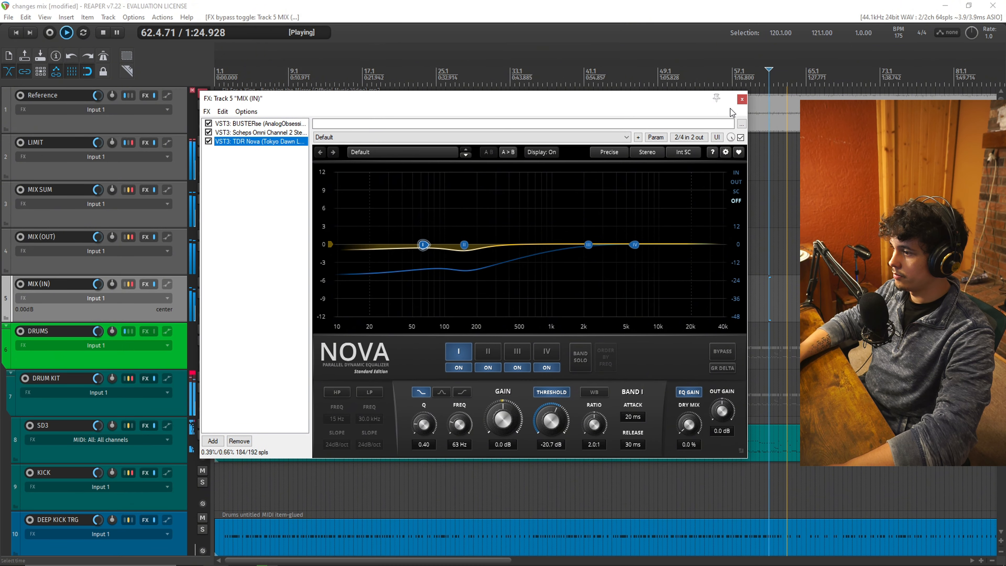
left_click(743, 99)
key("space")
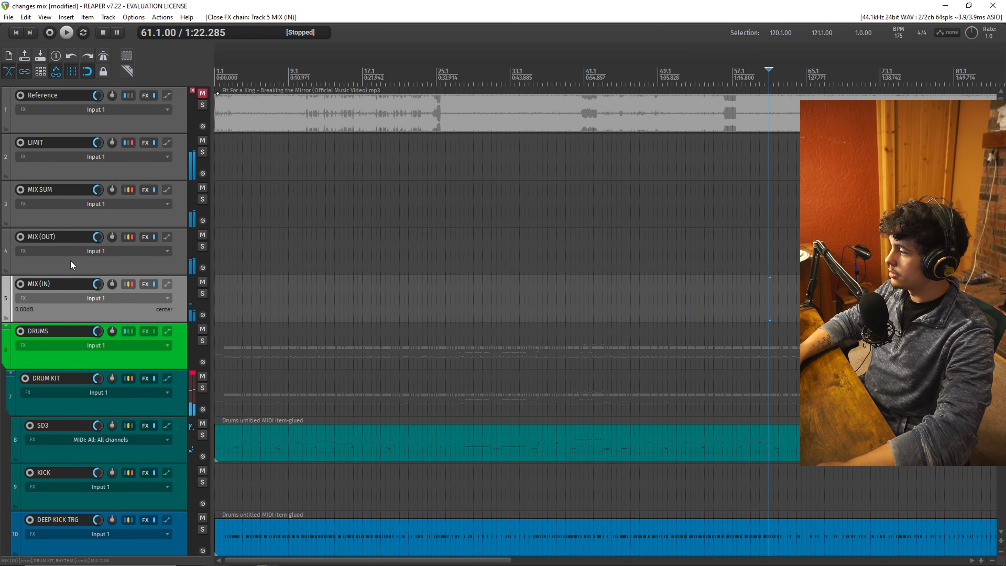
Show the BUSTERse compressor in the MIX (OUT) effects chain to examine its settings
left_click(84, 268)
left_click(144, 236)
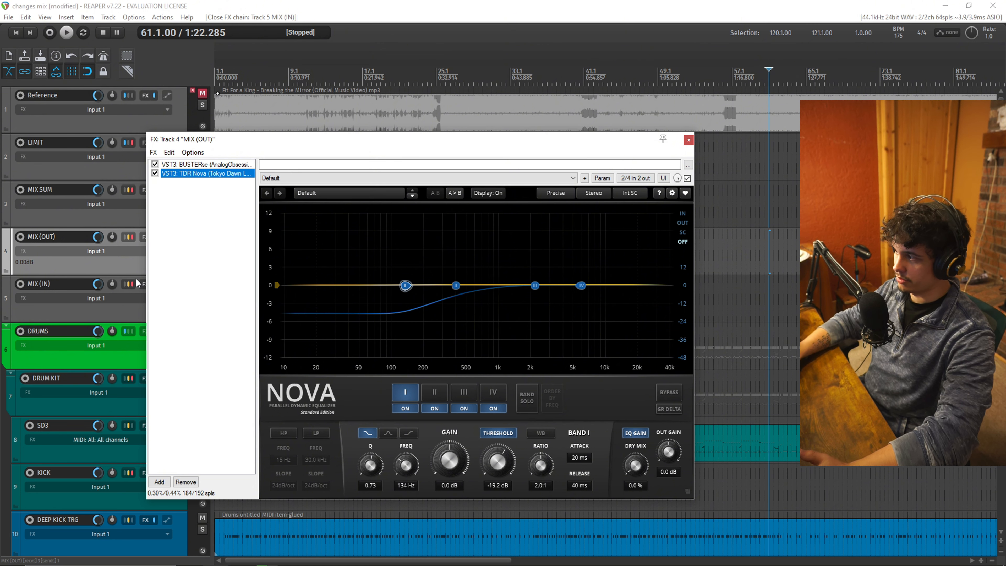
left_click(688, 142)
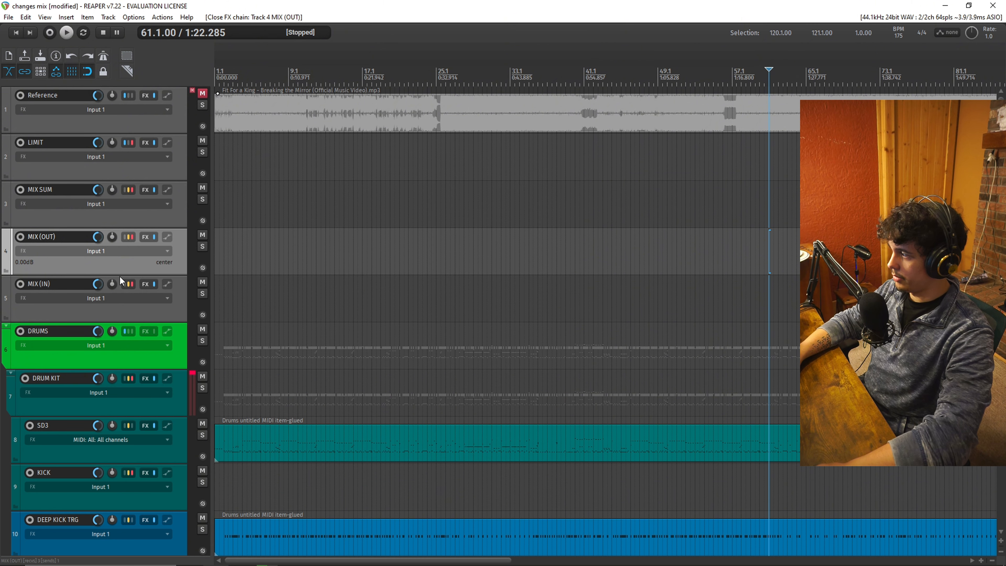
left_click(144, 237)
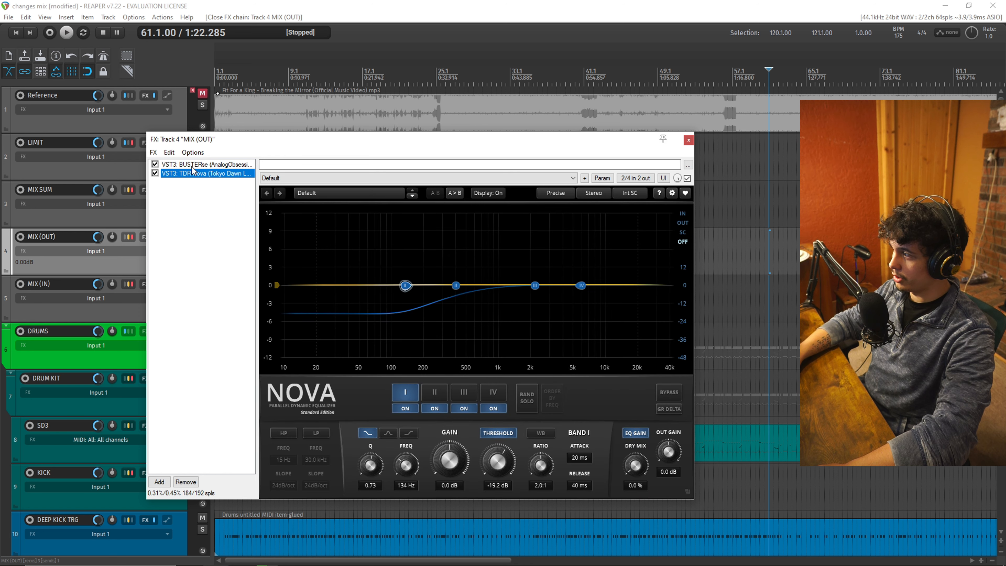
left_click(193, 165)
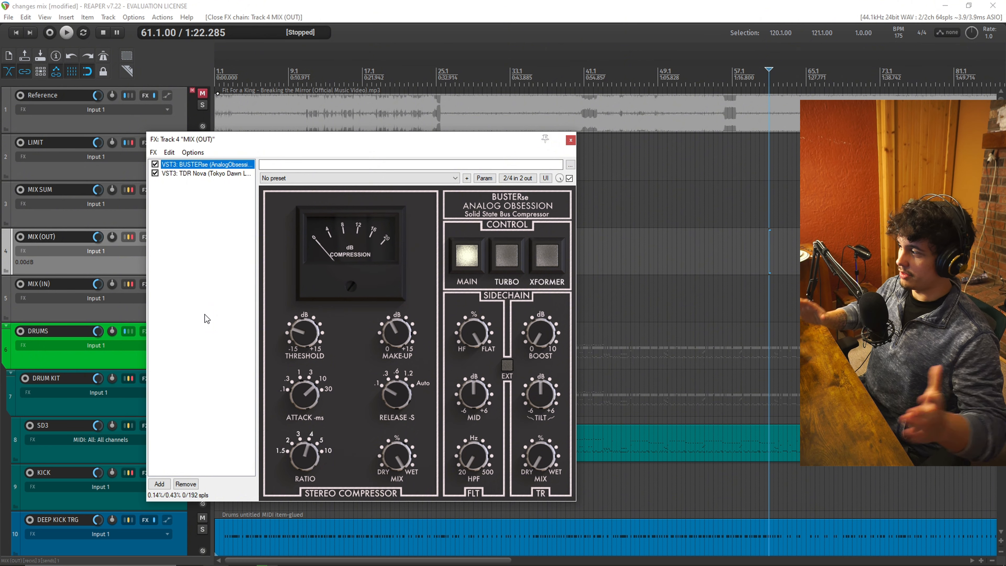
left_click(84, 308)
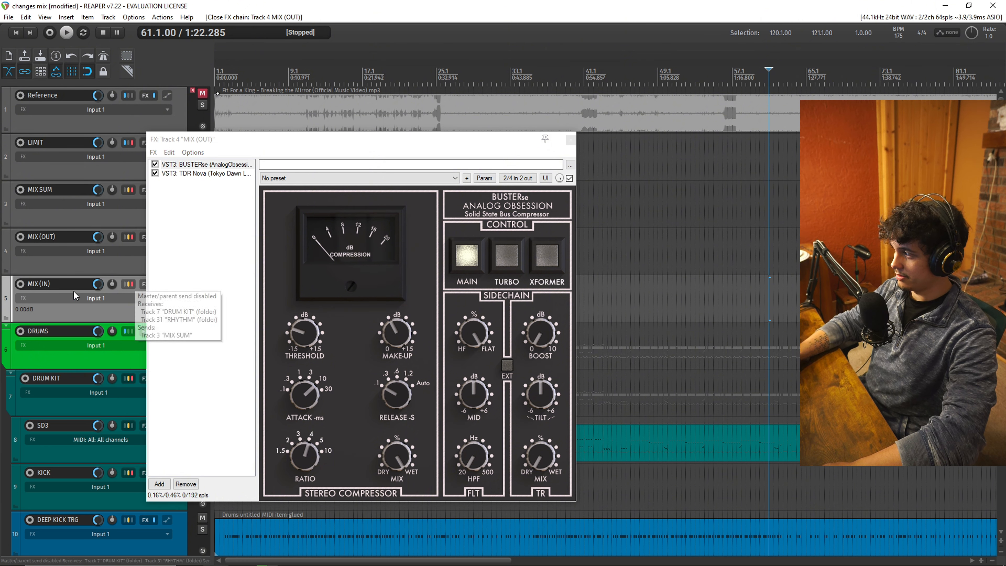
left_click(97, 266)
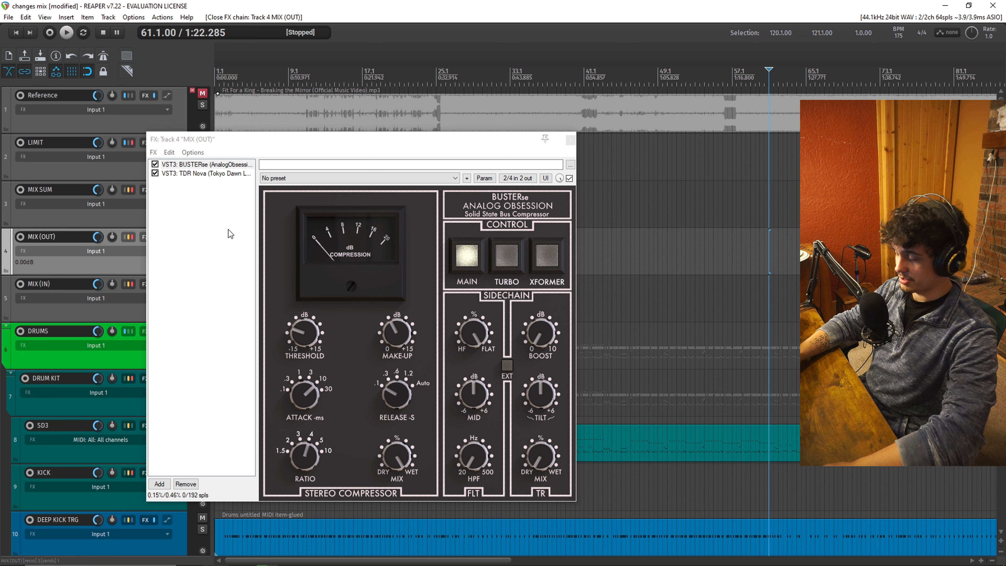
left_click(203, 164)
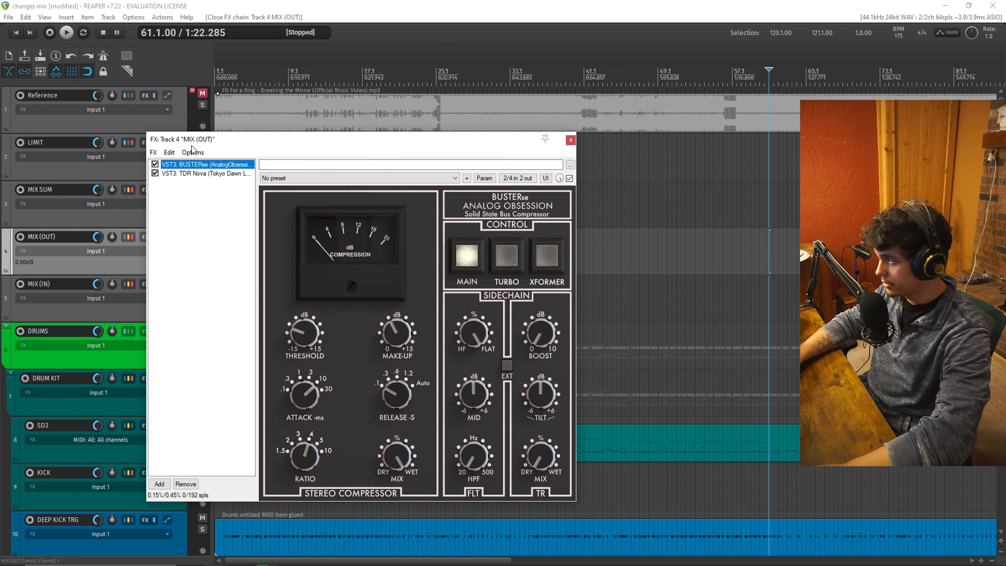
Show TDR Nova in the MIX (OUT) effects chain, audition it from bar 61, and close the chain
left_click(207, 174)
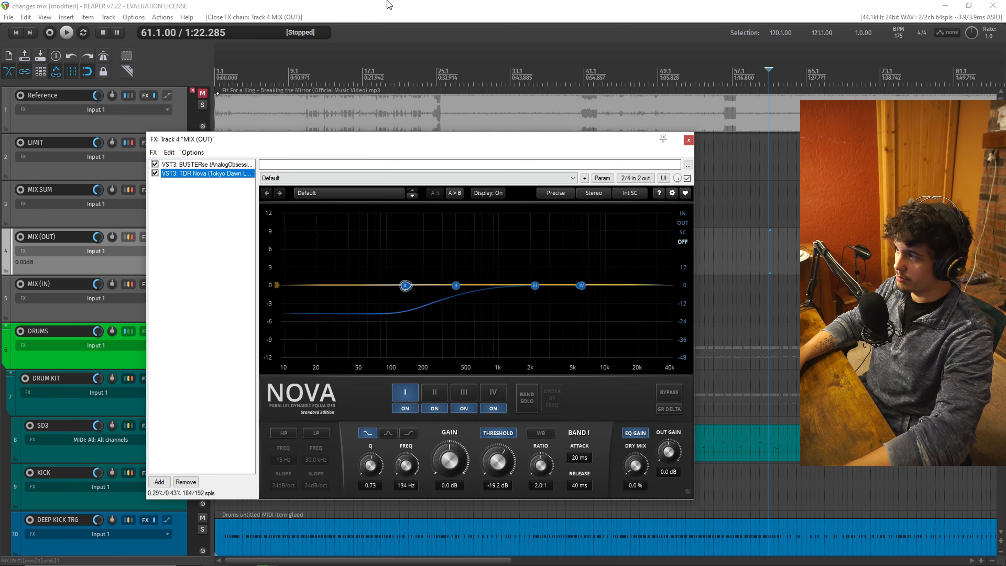
key("space")
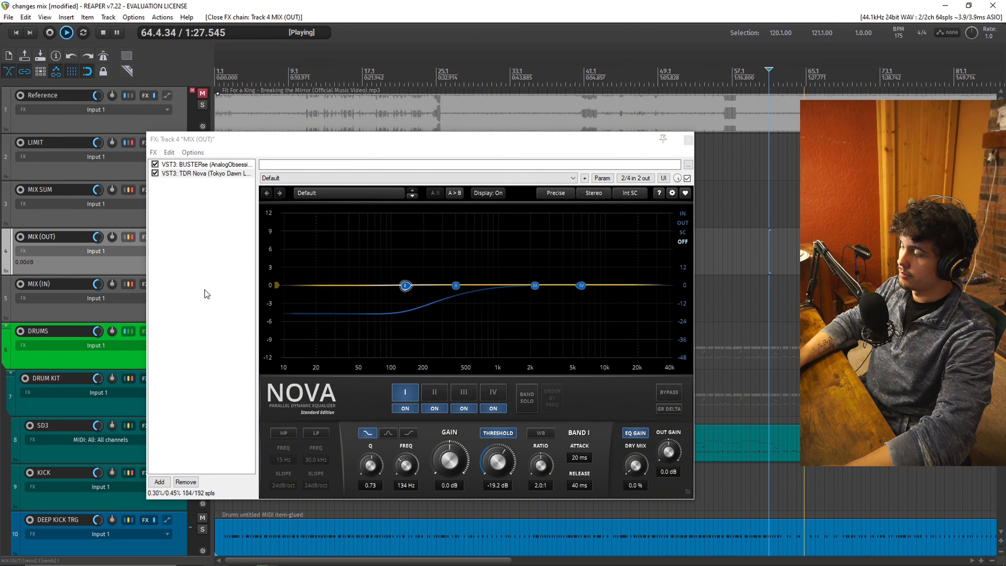
key("space")
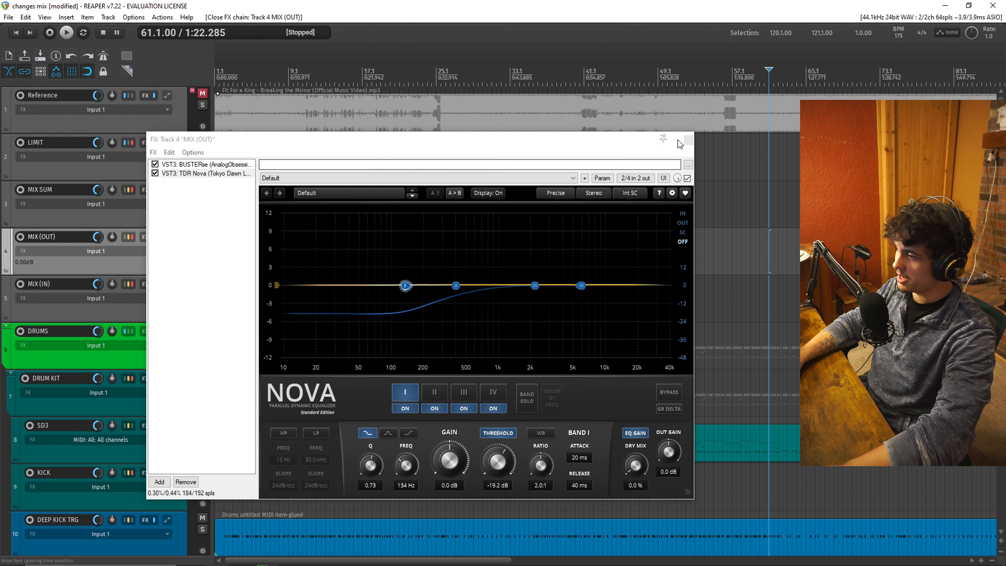
left_click(689, 141)
Open the MIX SUM effects chain and show SSLGChannel Stereo, moving the window clear of the track list
left_click(215, 205)
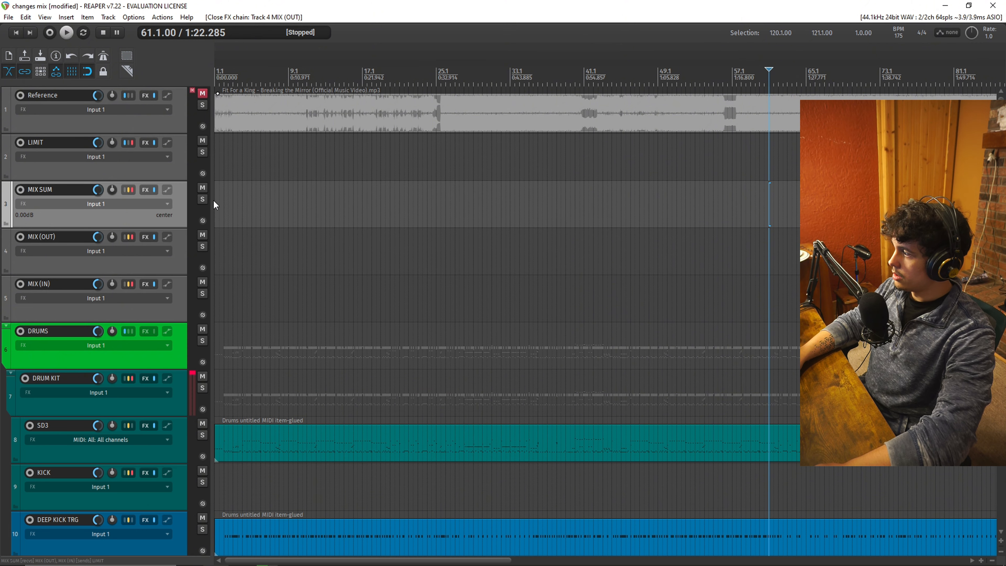
left_click(146, 190)
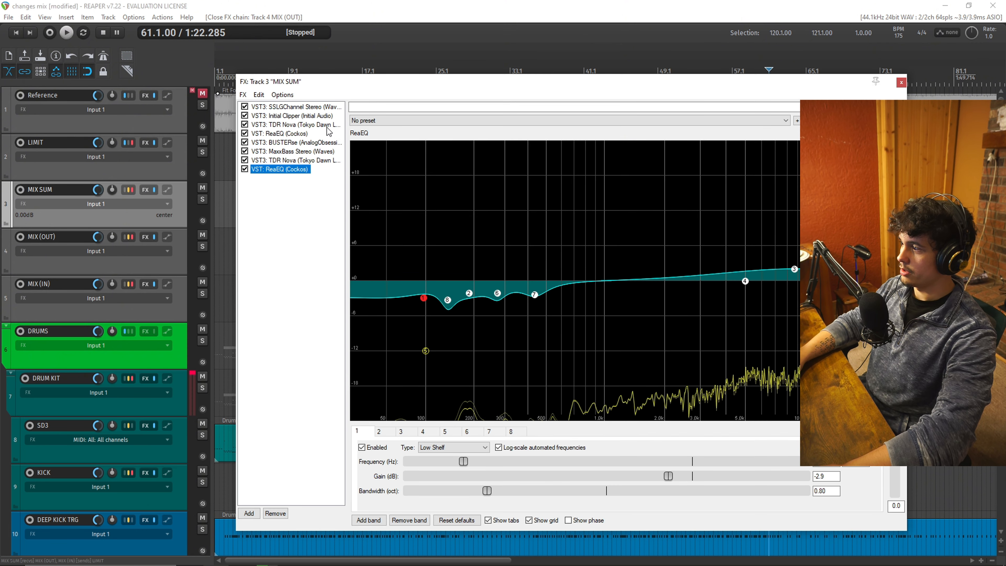
left_click(303, 110)
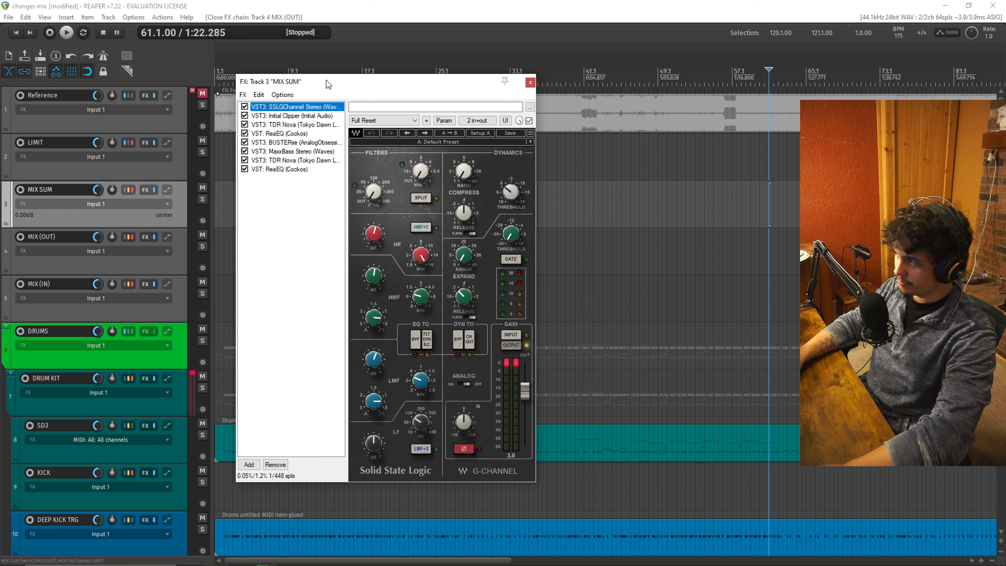
left_click_drag(328, 84, 368, 116)
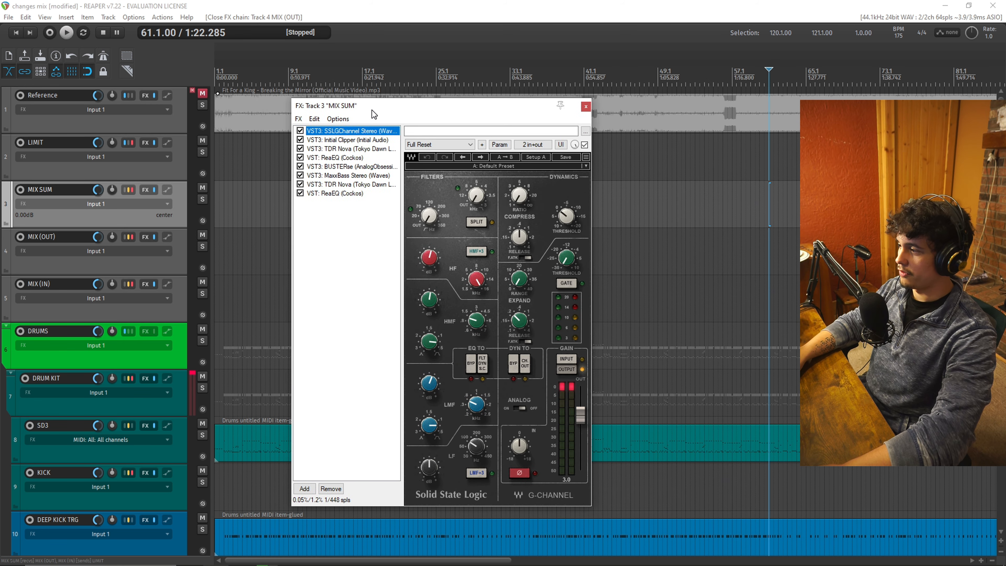
Bypass every MIX SUM plugin after SSLGChannel Stereo, from Initial Clipper through the last ReaEQ
left_click(300, 139)
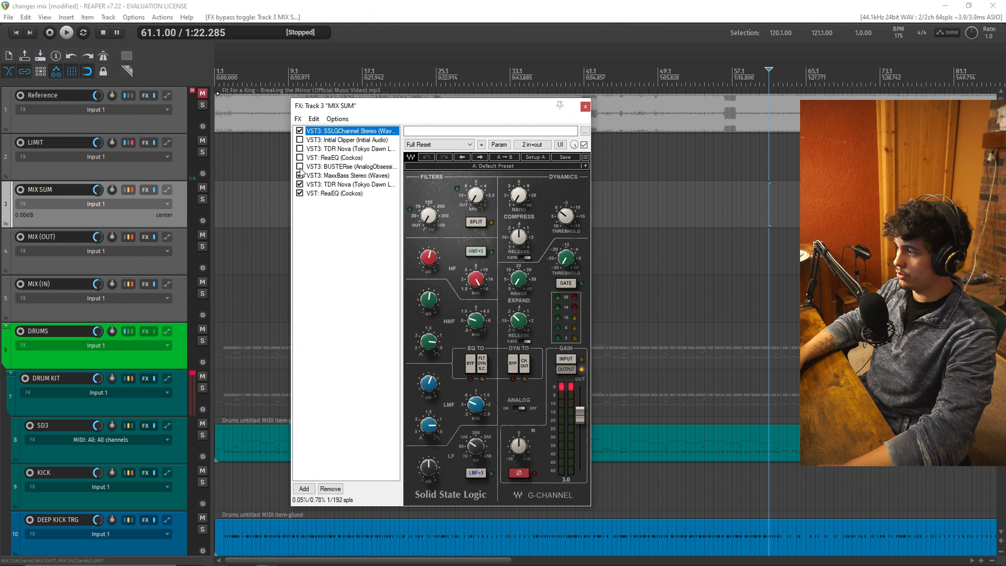
left_click(300, 185)
left_click(300, 193)
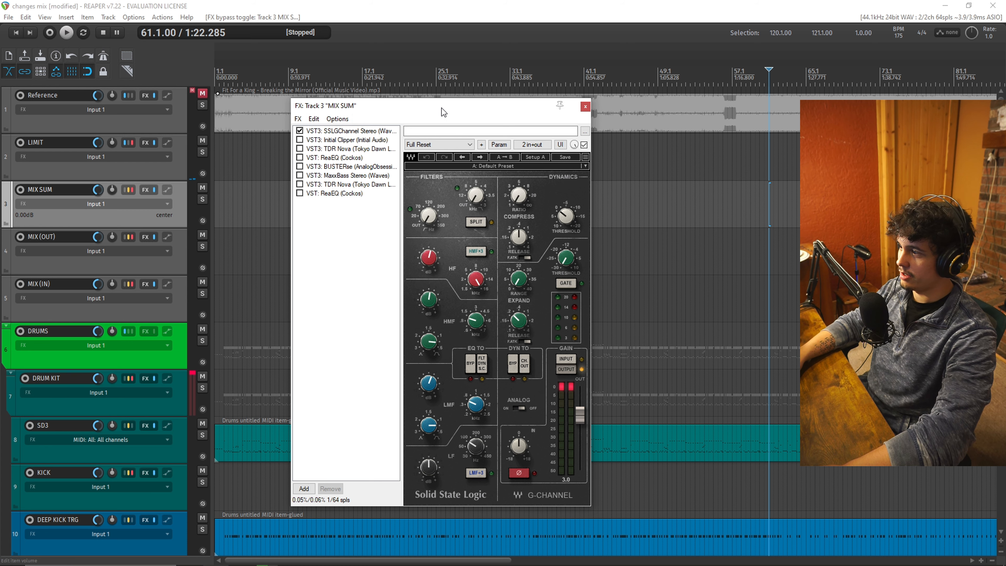
left_click_drag(443, 117, 420, 110)
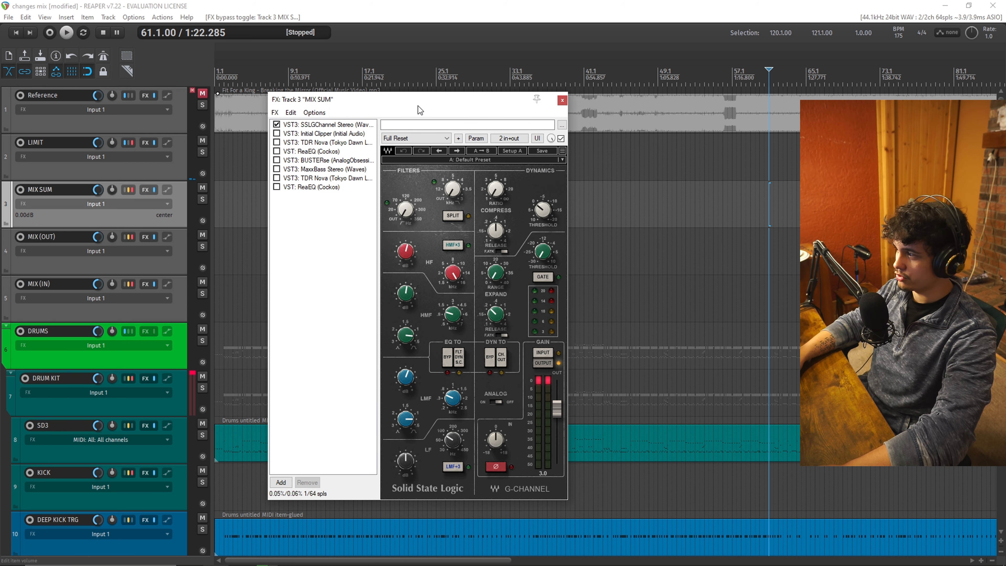
Play the mix from bar 61, comparing SSLGChannel Stereo bypassed and active, and save the project with it active
left_click(338, 4)
key("space")
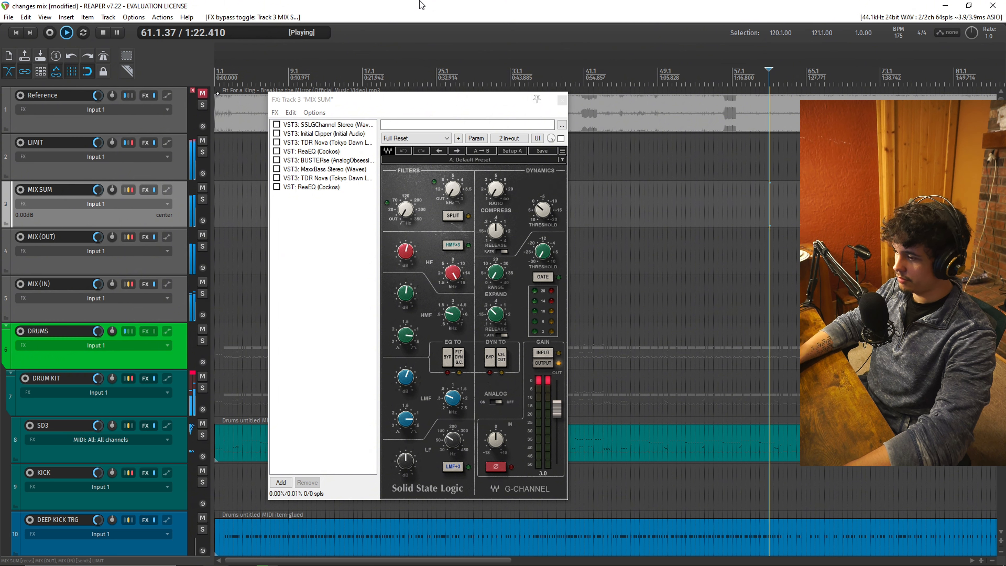
left_click(277, 125)
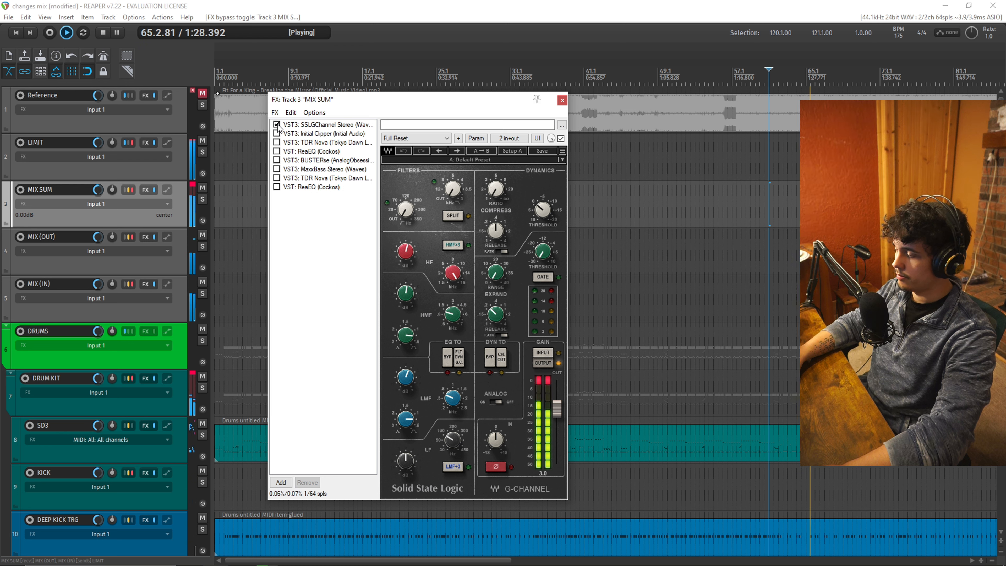
left_click(277, 125)
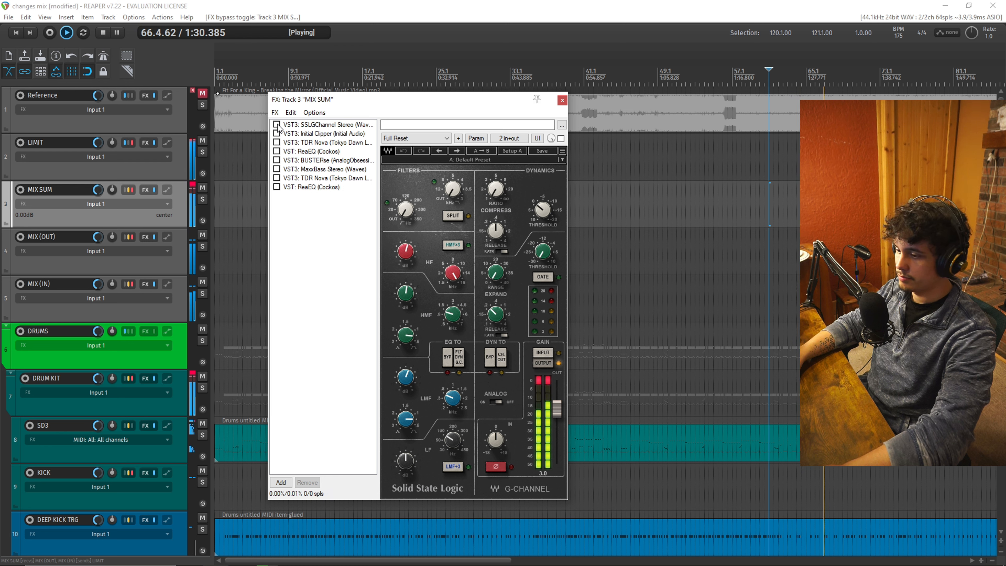
left_click(277, 126)
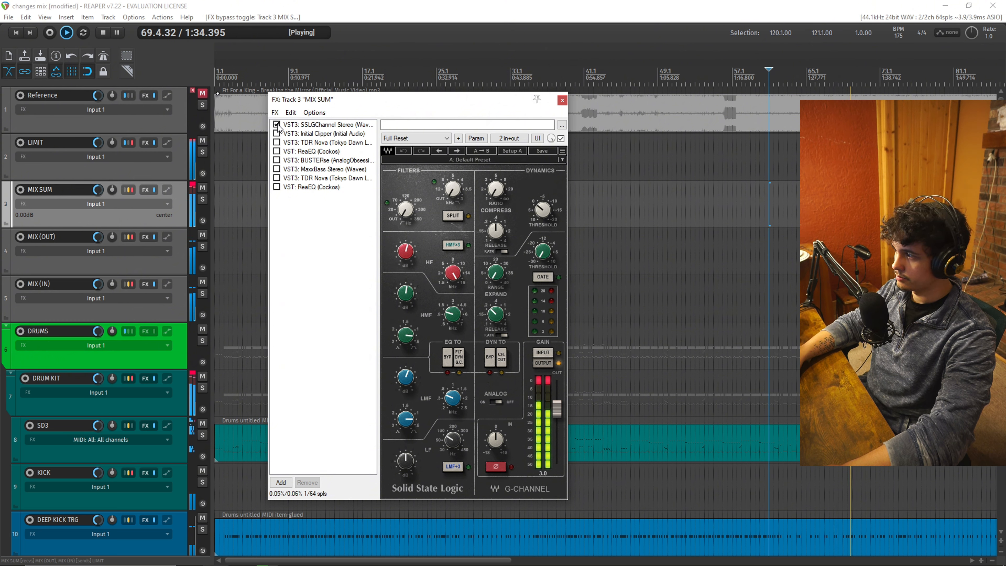
key("space")
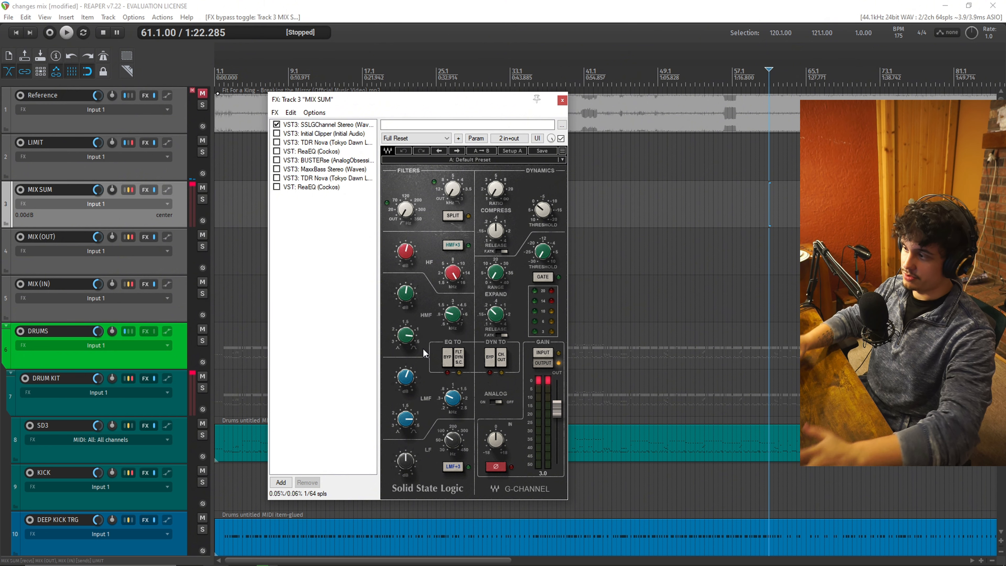
left_click(276, 4)
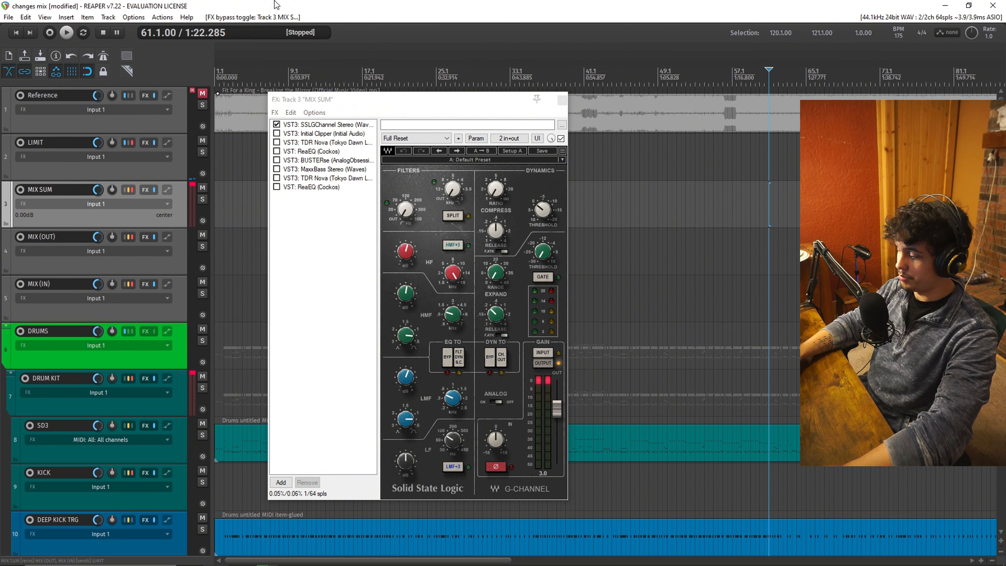
key("ctrl+s")
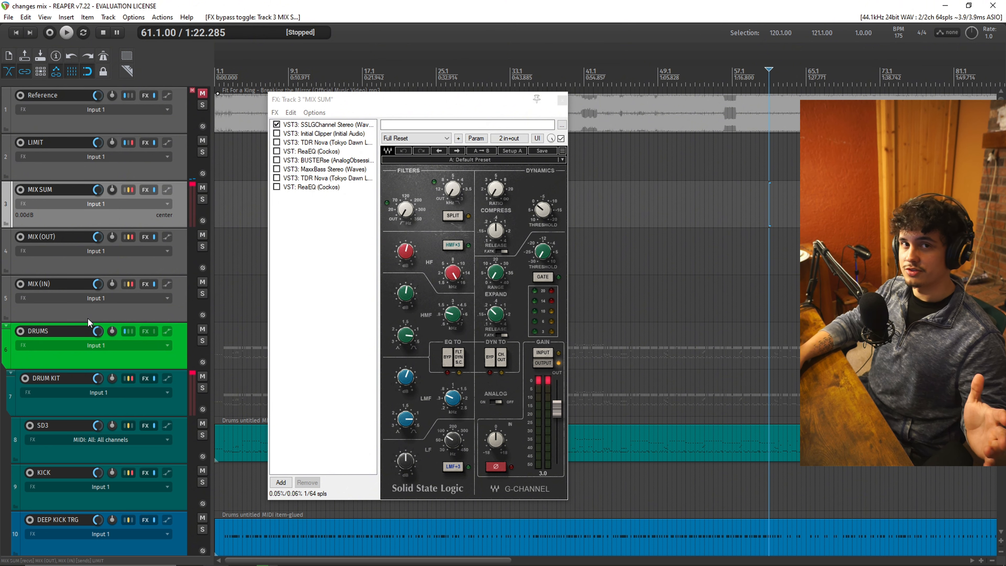
Reactivate Initial Clipper in the MIX SUM effects chain and audition it from bar 61
left_click(306, 134)
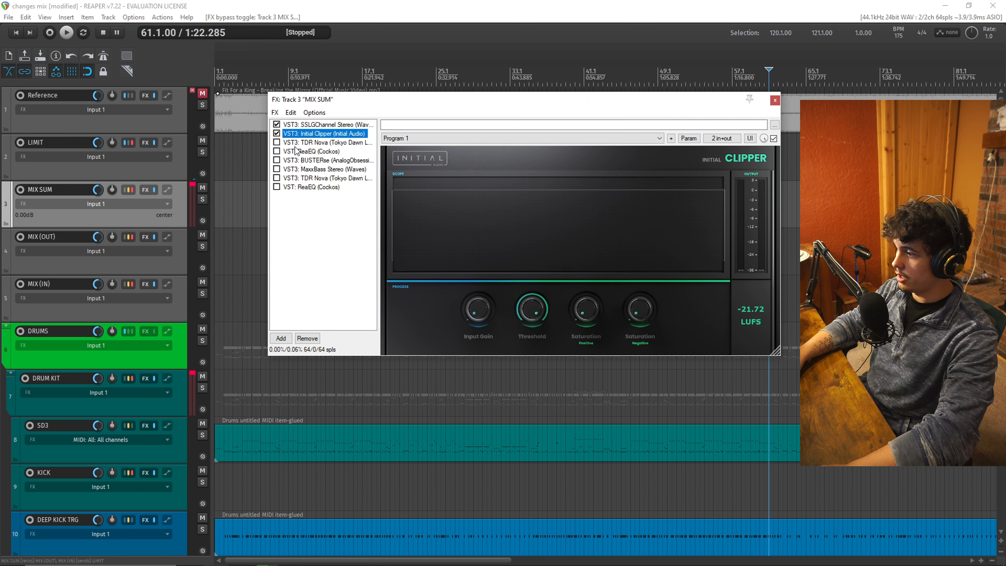
key("space")
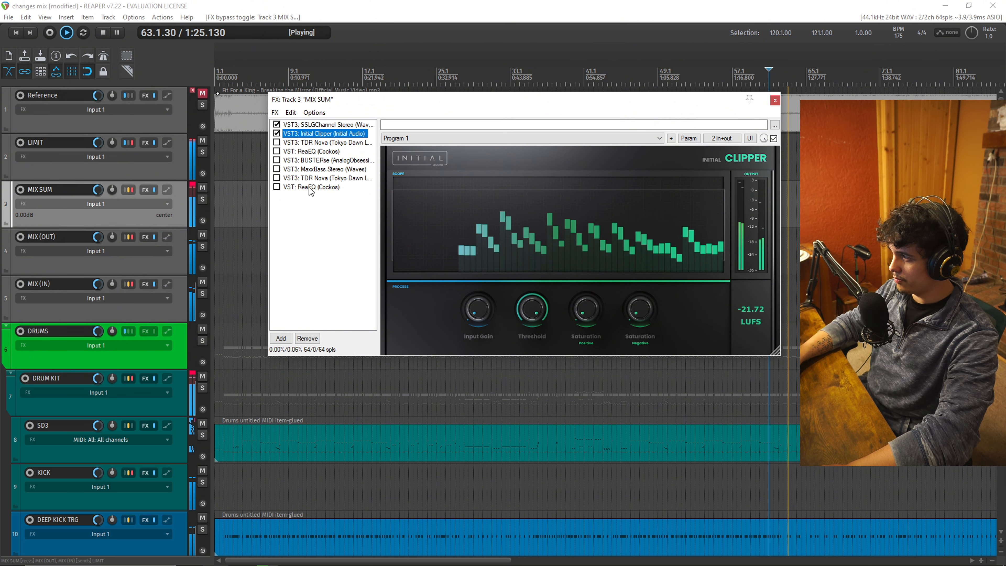
key("space")
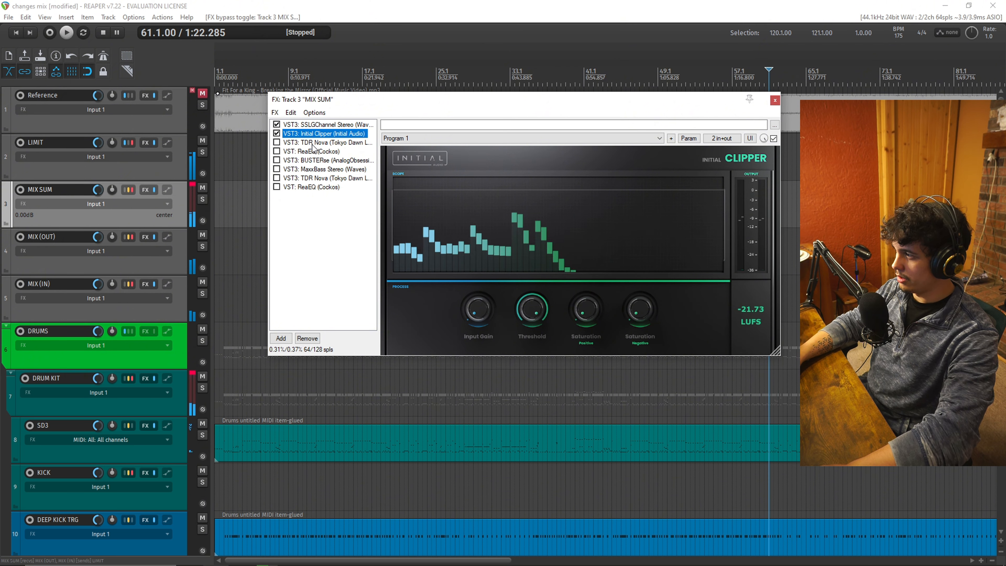
Reactivate the first TDR Nova in the MIX SUM chain and audition its dynamic bands with the window moved aside
left_click(319, 144)
left_click_drag(318, 102, 268, 112)
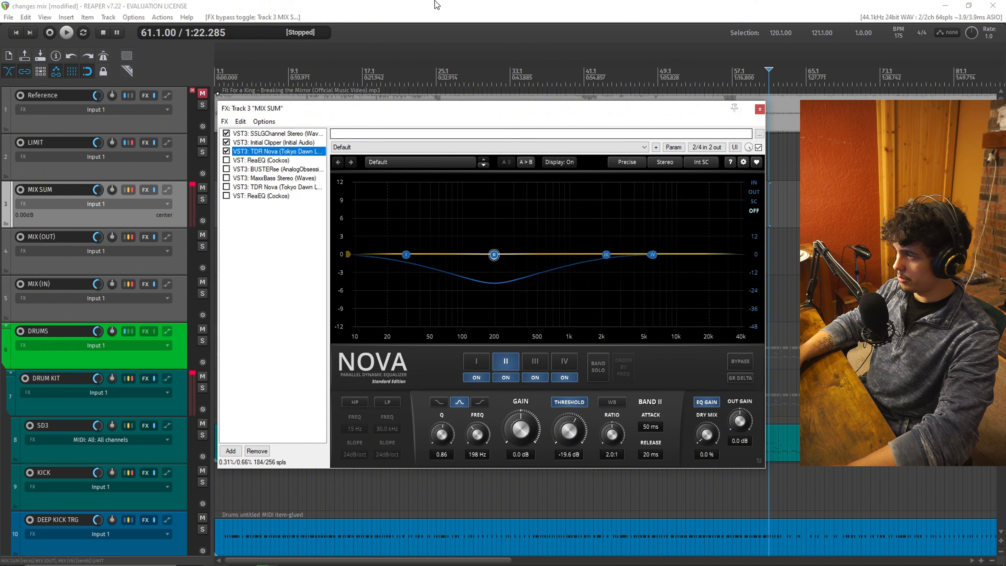
key("space")
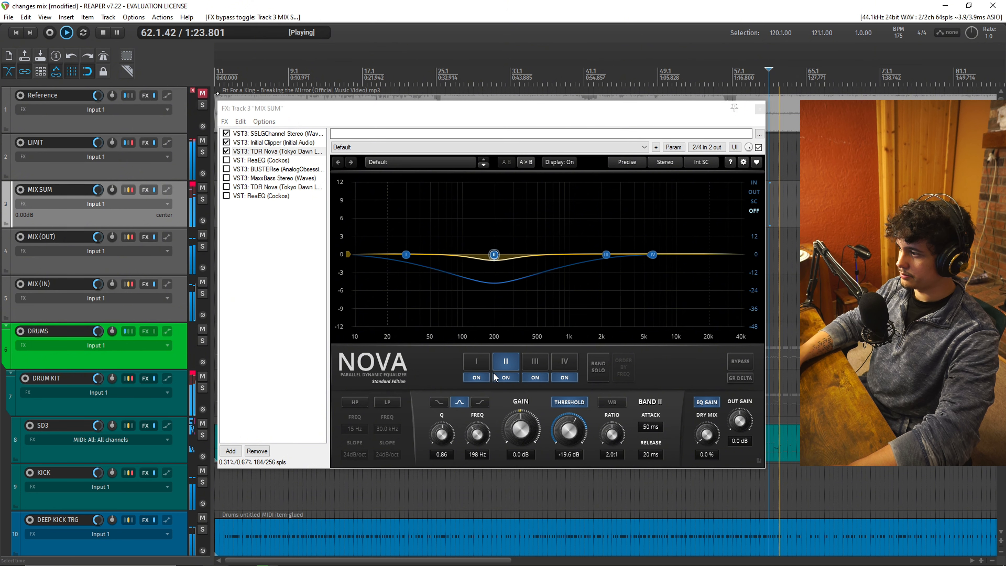
key("space")
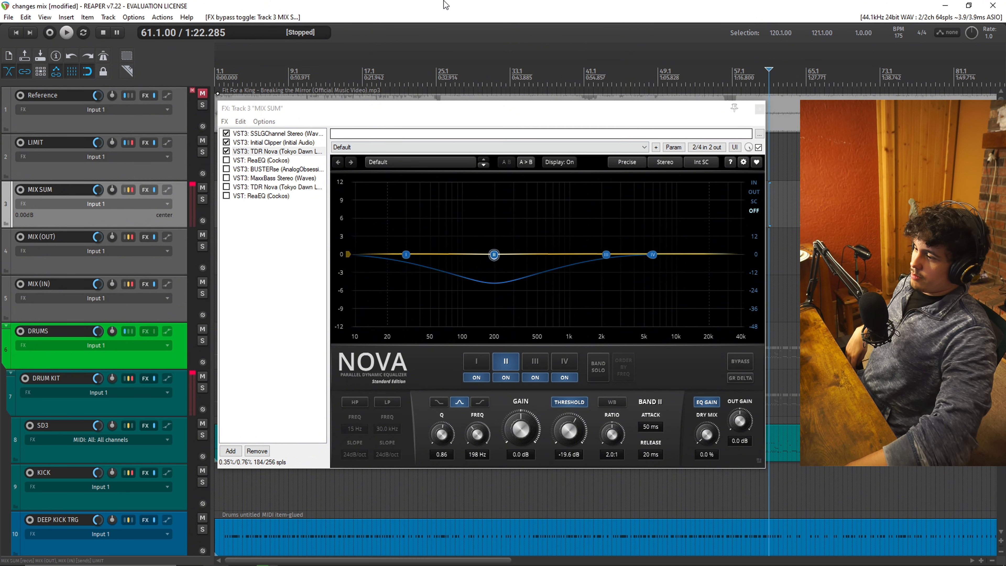
Reactivate the first ReaEQ in the MIX SUM chain, inspect its high shelf, and compare it bypassed and active from bar 61
left_click(226, 160)
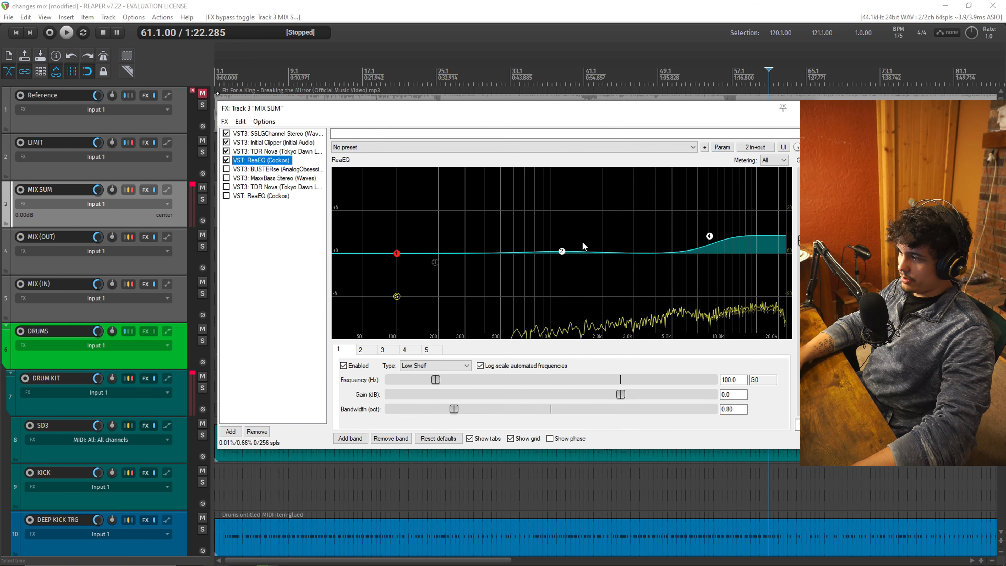
mouse_move(562, 252)
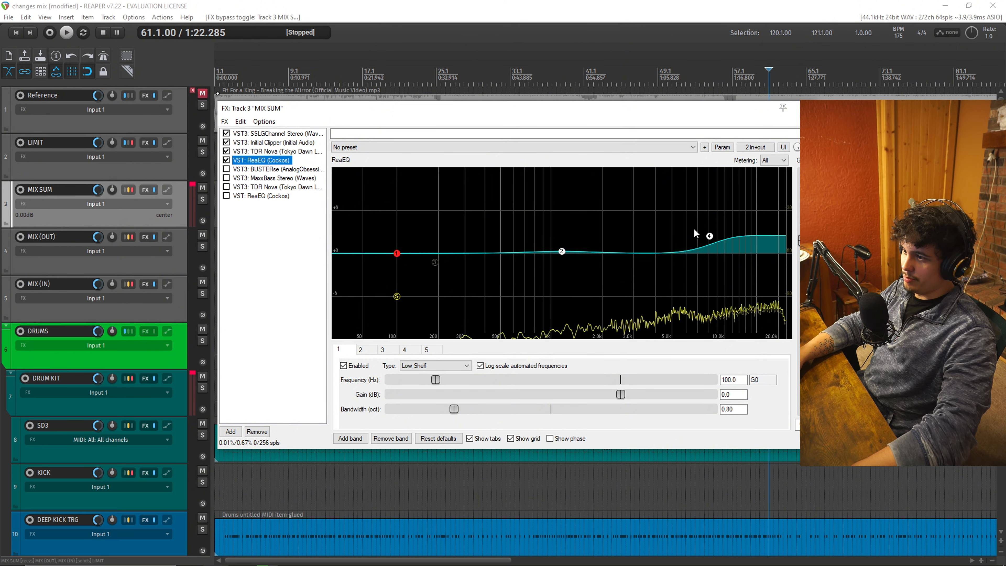
mouse_move(709, 243)
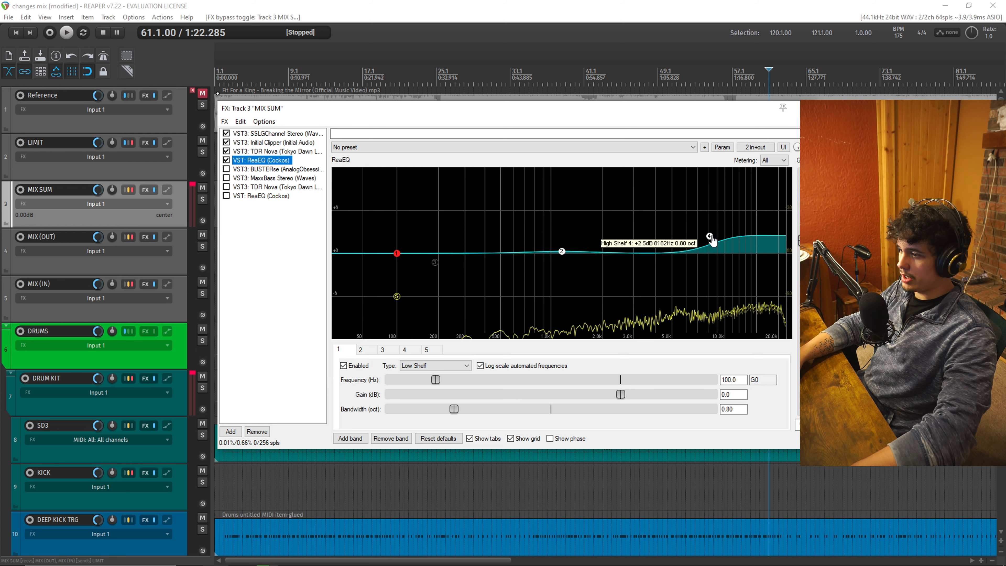
key("space")
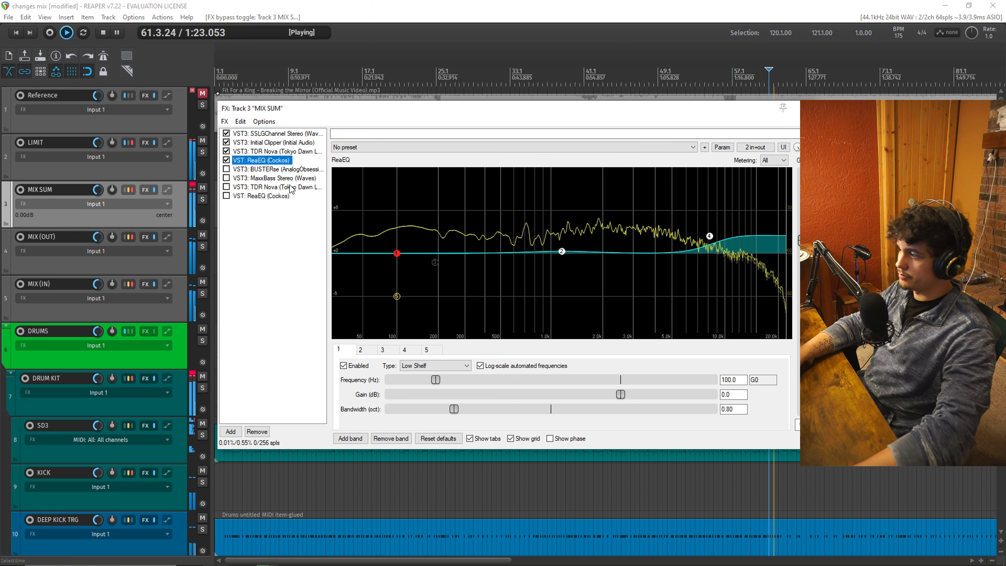
left_click(226, 161)
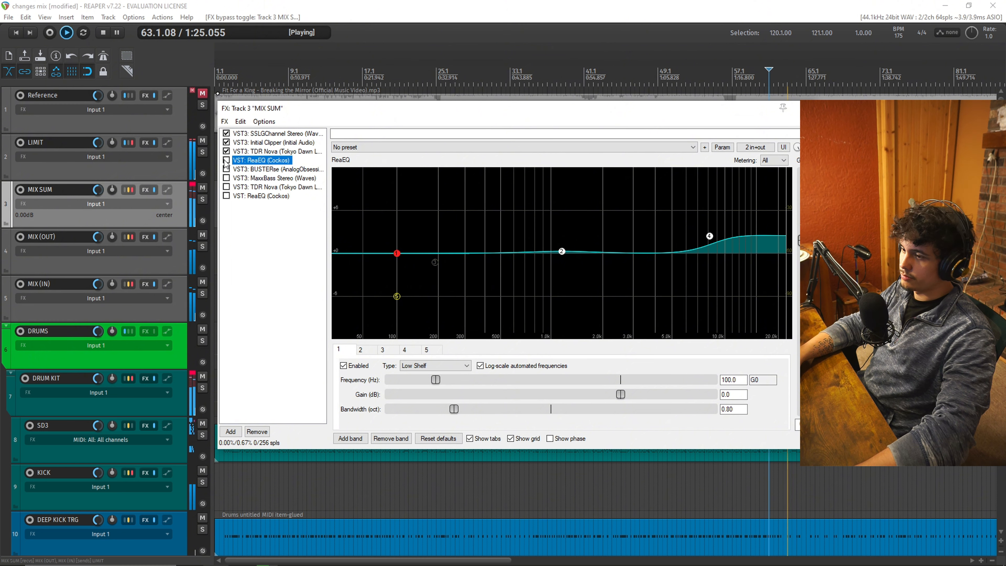
left_click(226, 161)
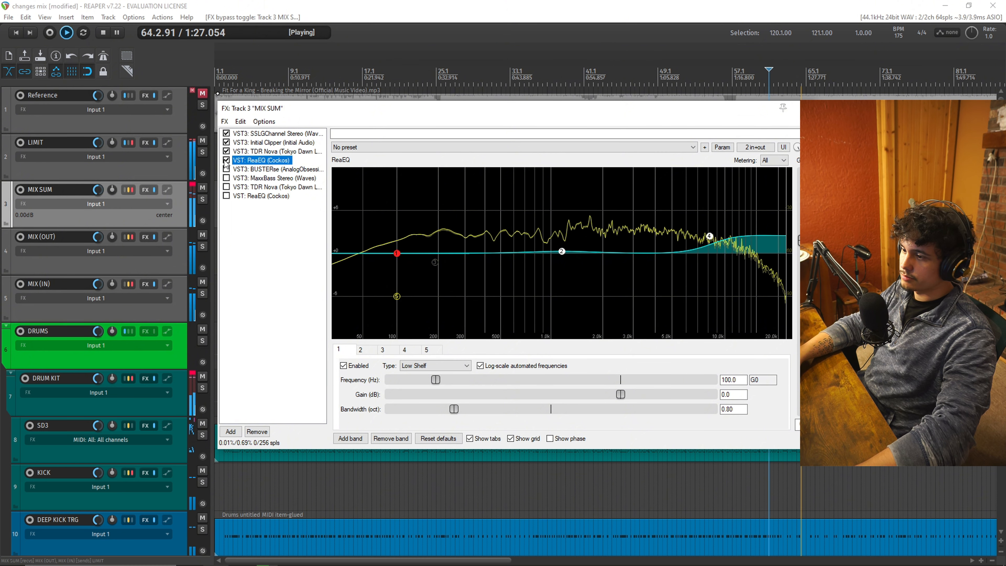
key("space")
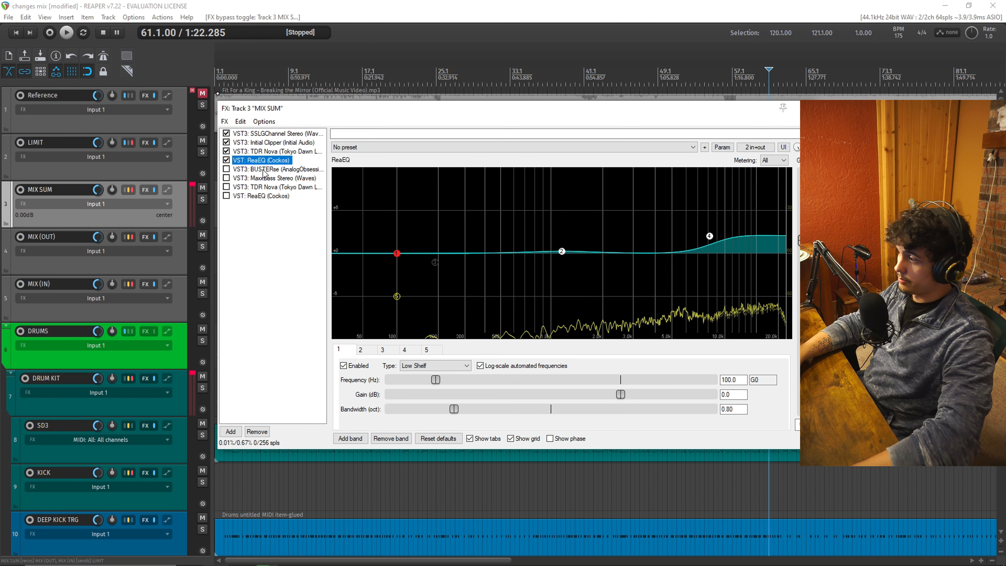
Reactivate the BUSTERse bus compressor in the MIX SUM chain and audition it from bar 61
left_click(298, 169)
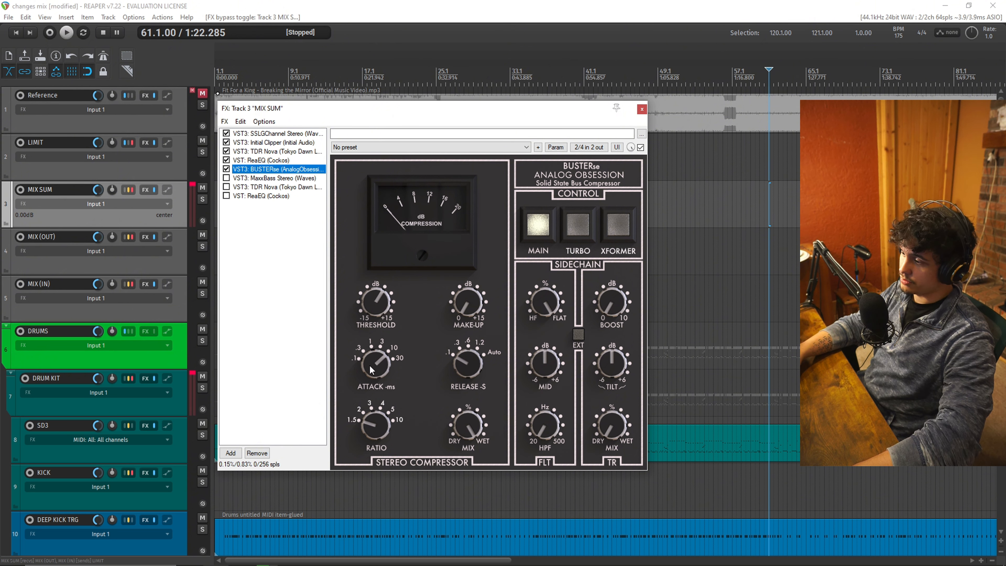
left_click(396, 3)
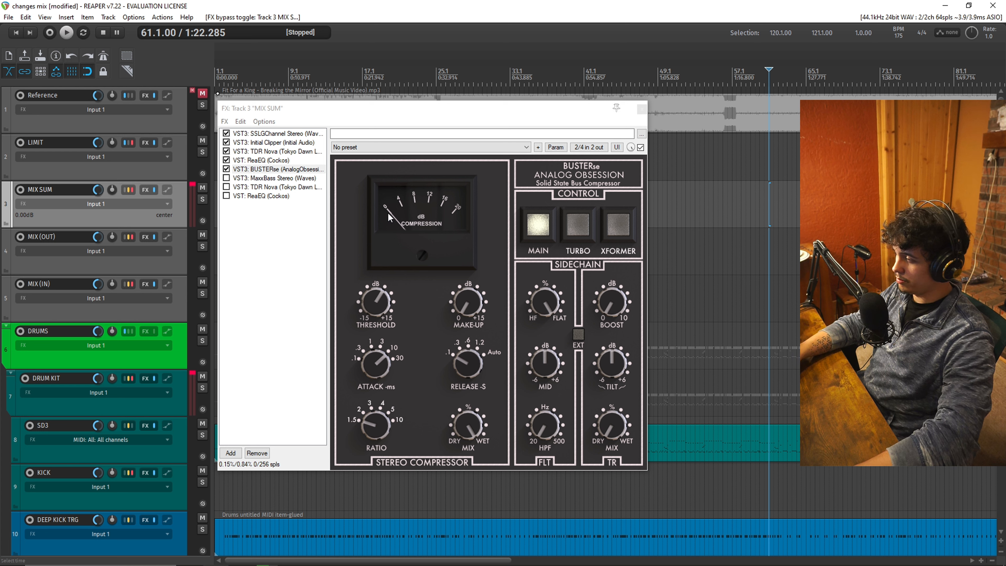
key("space")
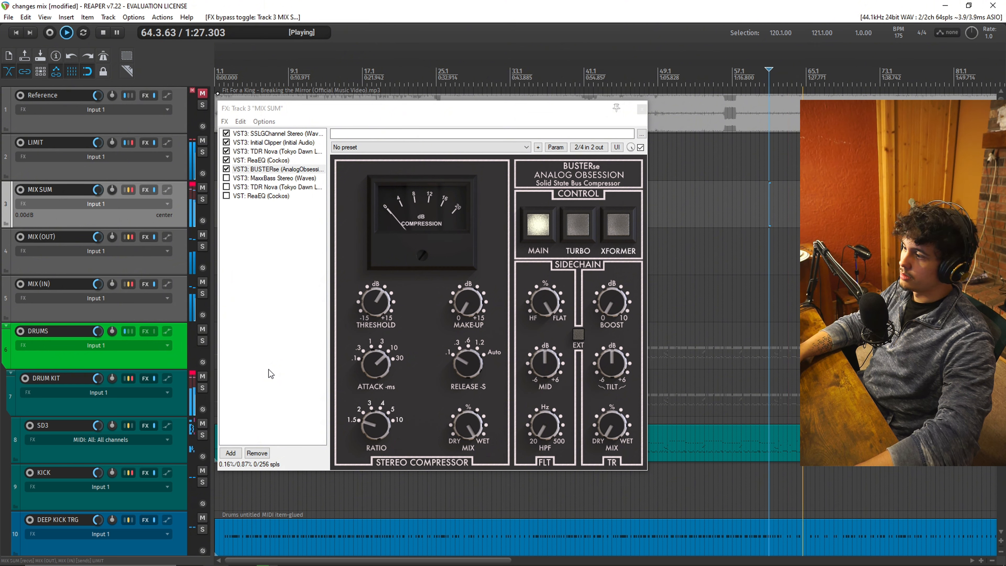
key("space")
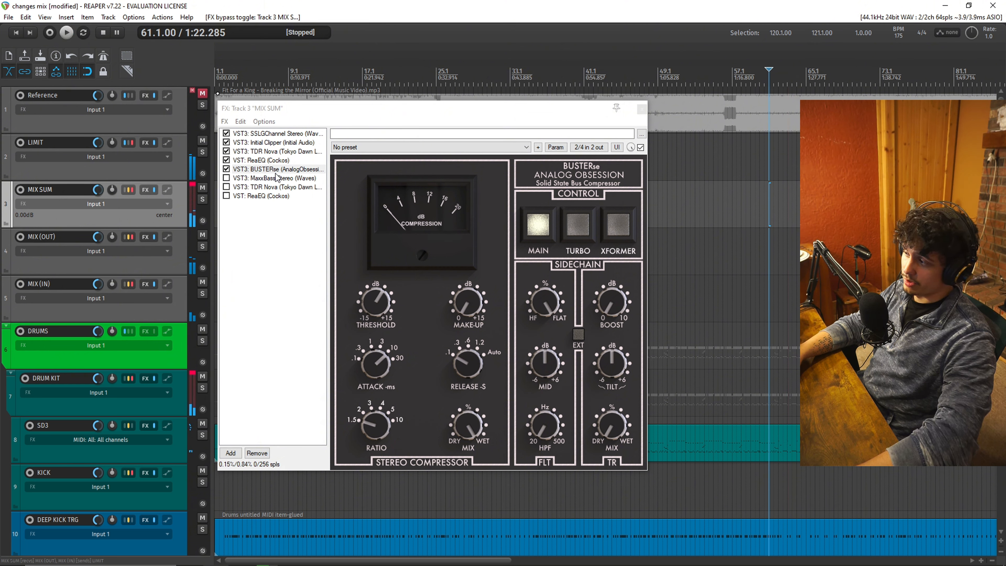
Reactivate MaxxBass Stereo in the MIX SUM chain and compare it active and bypassed from bar 61, leaving it active
left_click(246, 179)
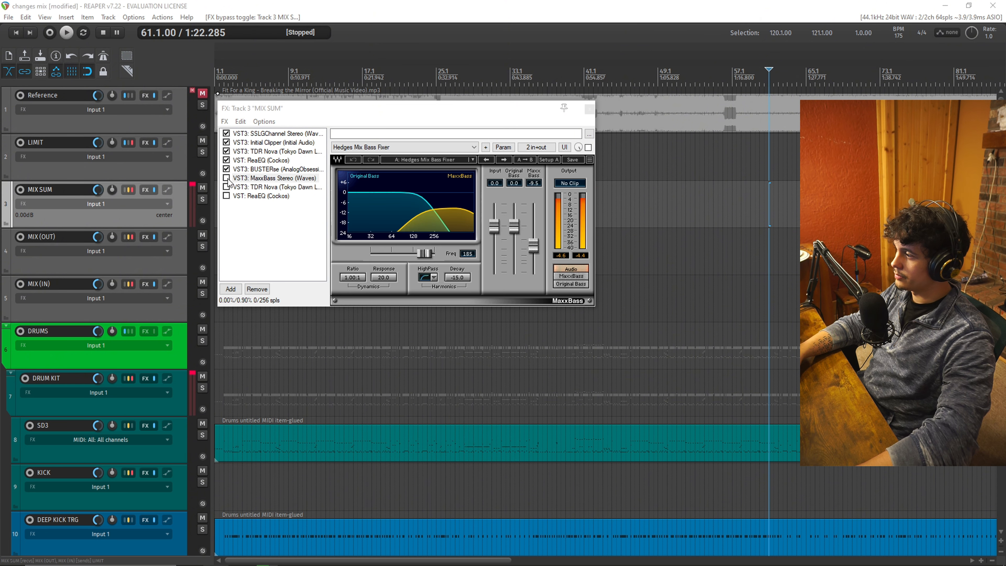
left_click(226, 179)
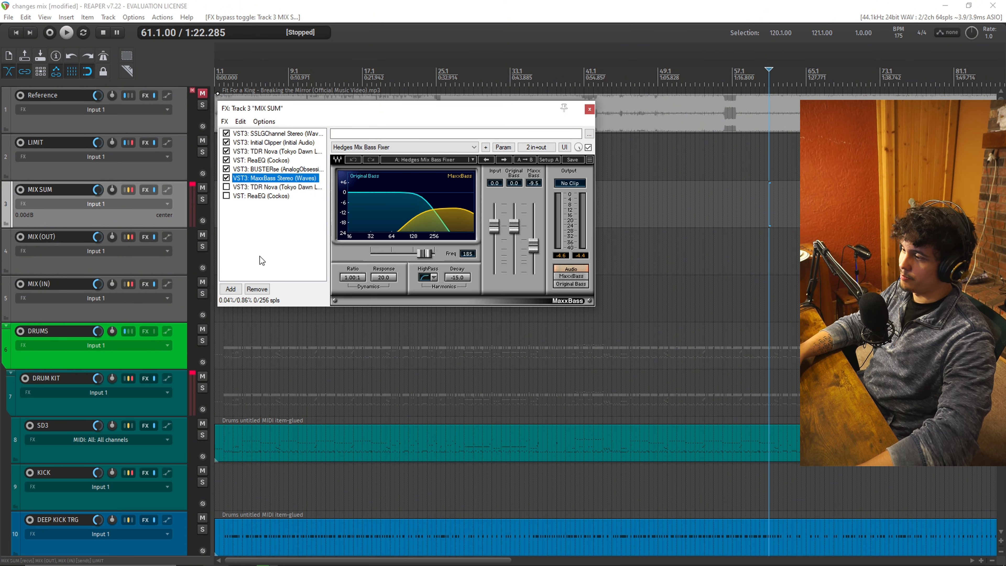
left_click(261, 4)
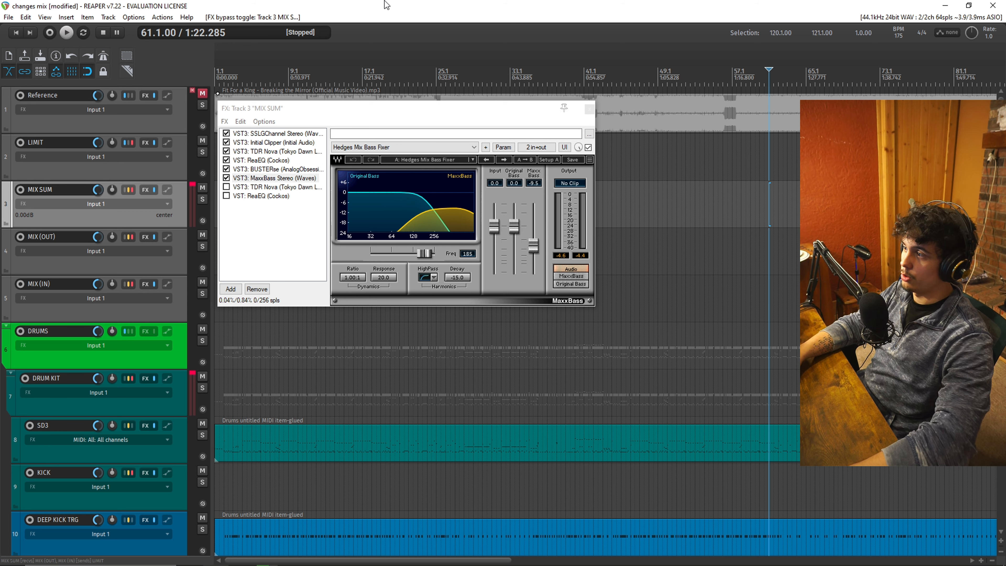
key("space")
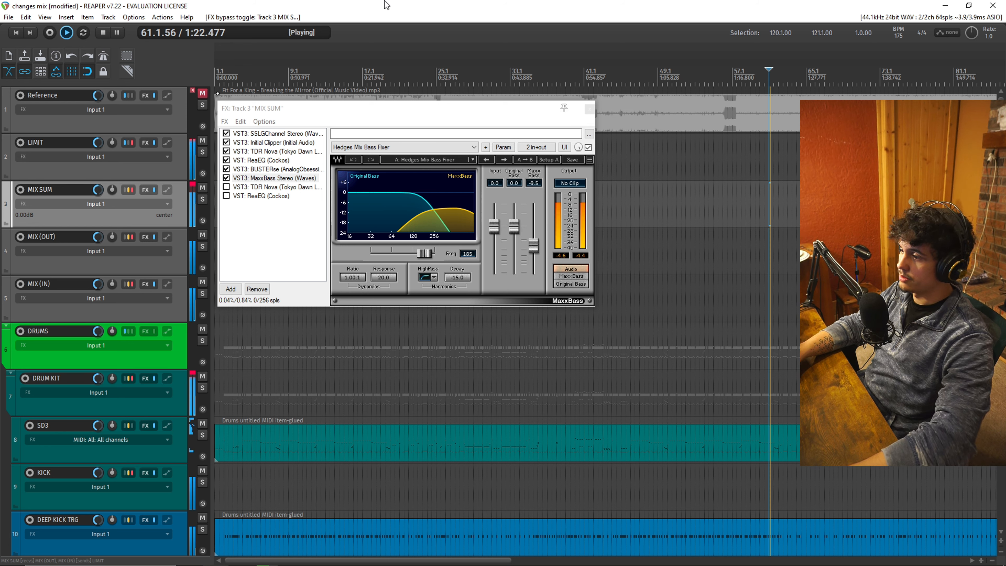
left_click(227, 181)
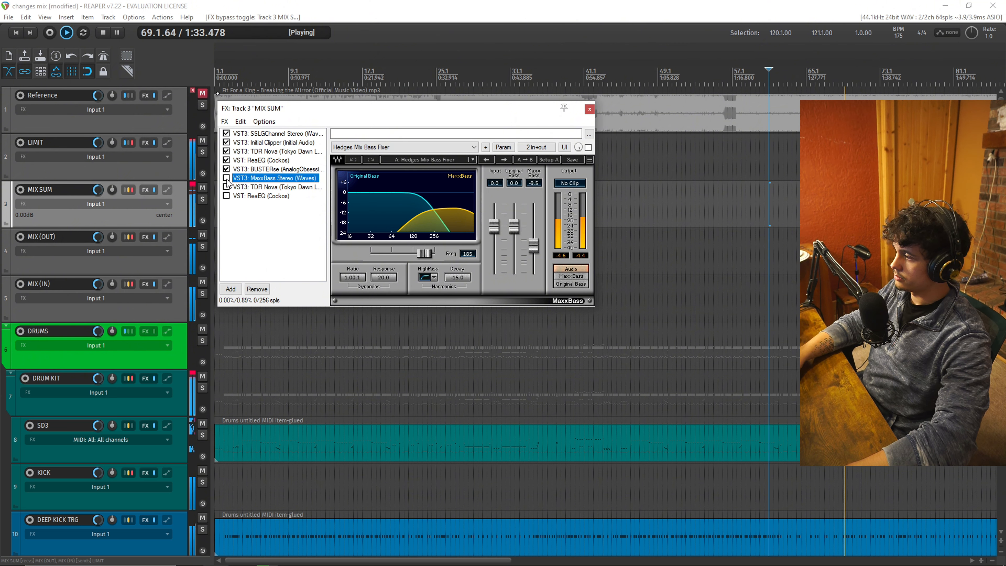
key("space")
Reactivate the second TDR Nova in the MIX SUM chain and audition its dynamic bands from bar 61
left_click(261, 188)
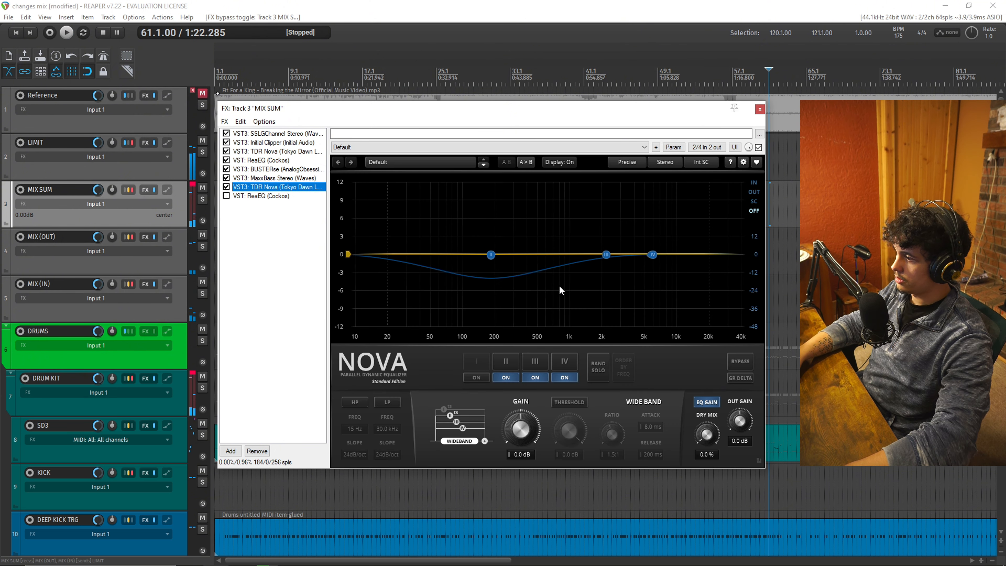
key("space")
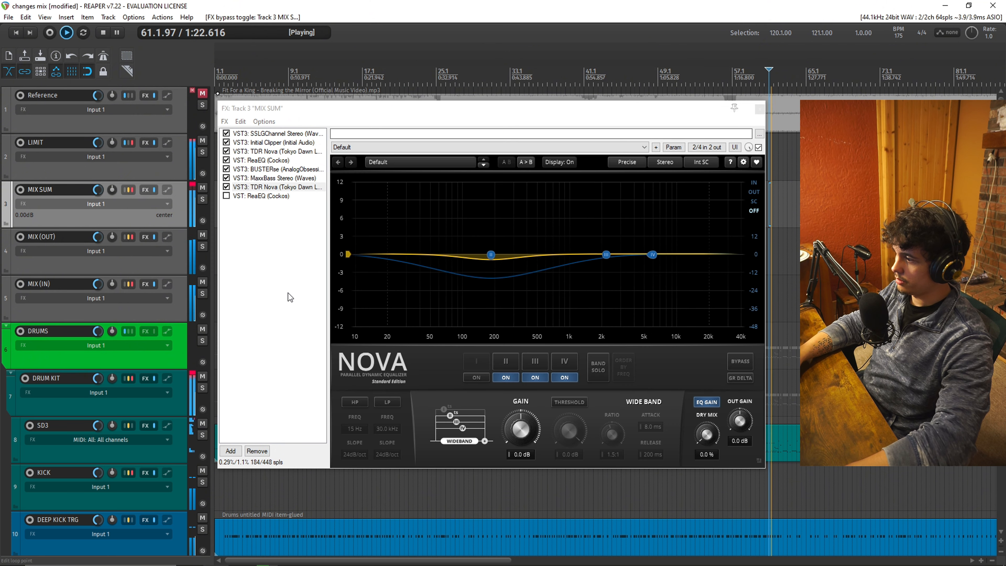
key("space")
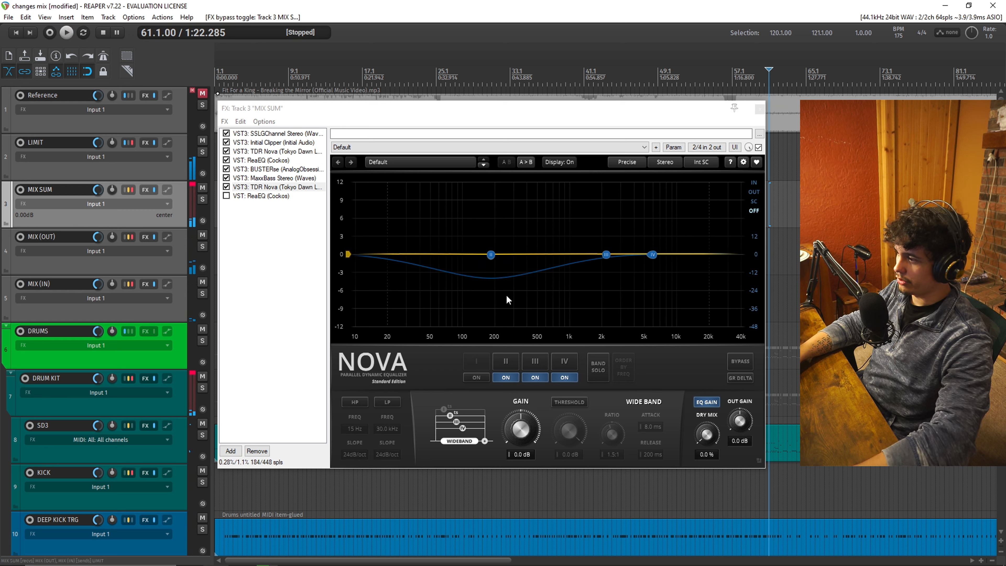
Reactivate the last ReaEQ in the MIX SUM chain, compare it bypassed and active during playback, and close the effects window
left_click(261, 196)
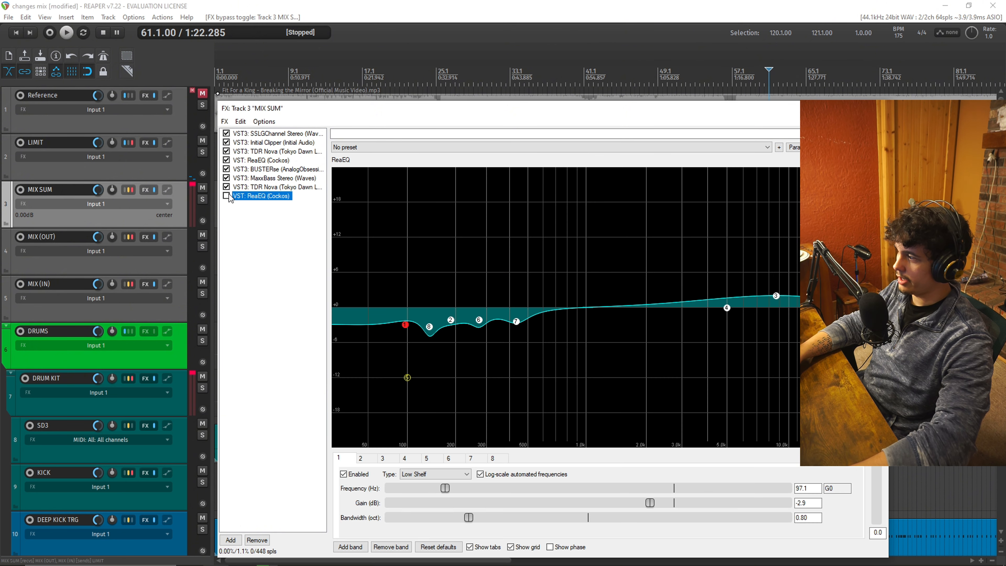
left_click(224, 196)
left_click_drag(259, 107, 242, 83)
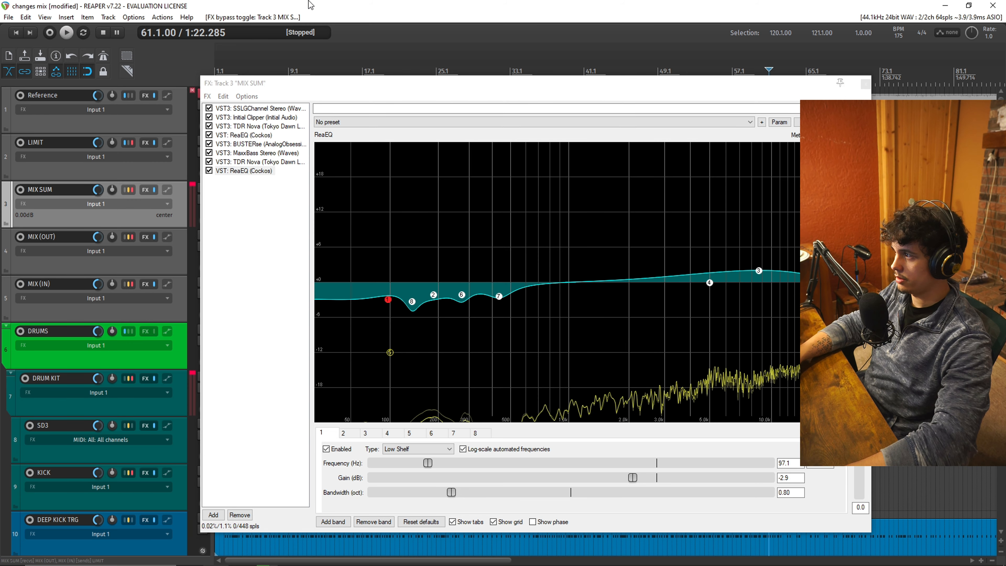
key("space")
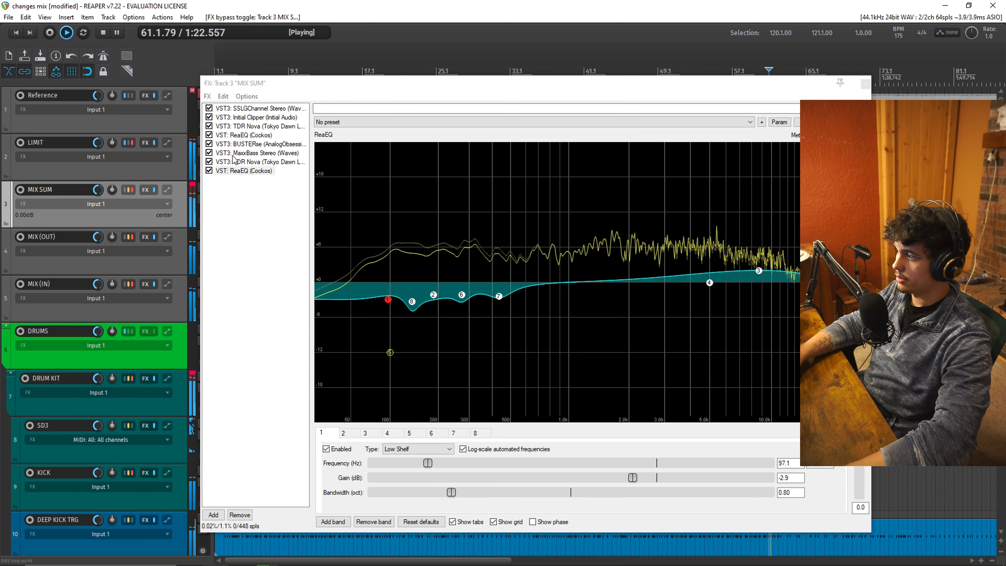
left_click(209, 171)
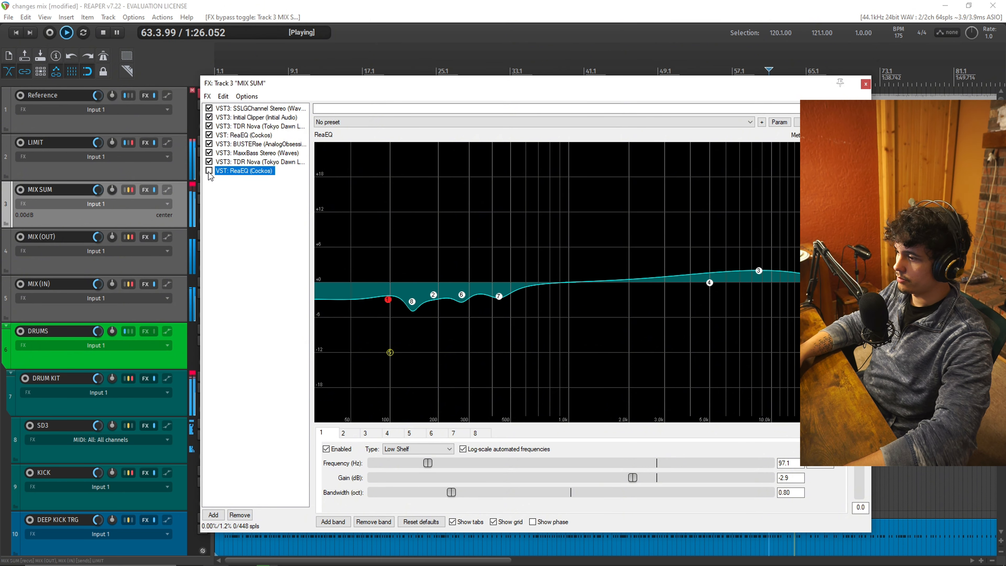
left_click(209, 171)
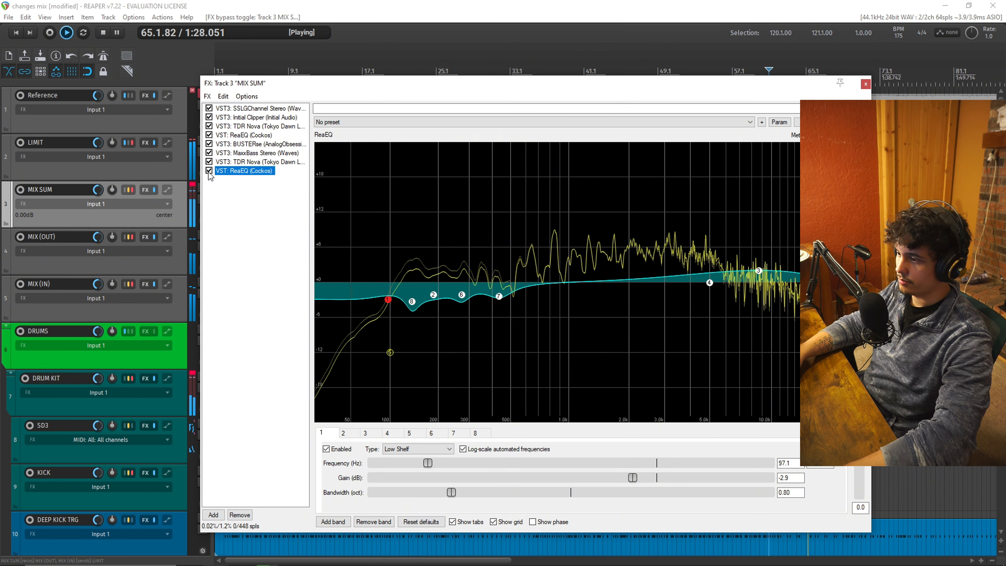
left_click(209, 171)
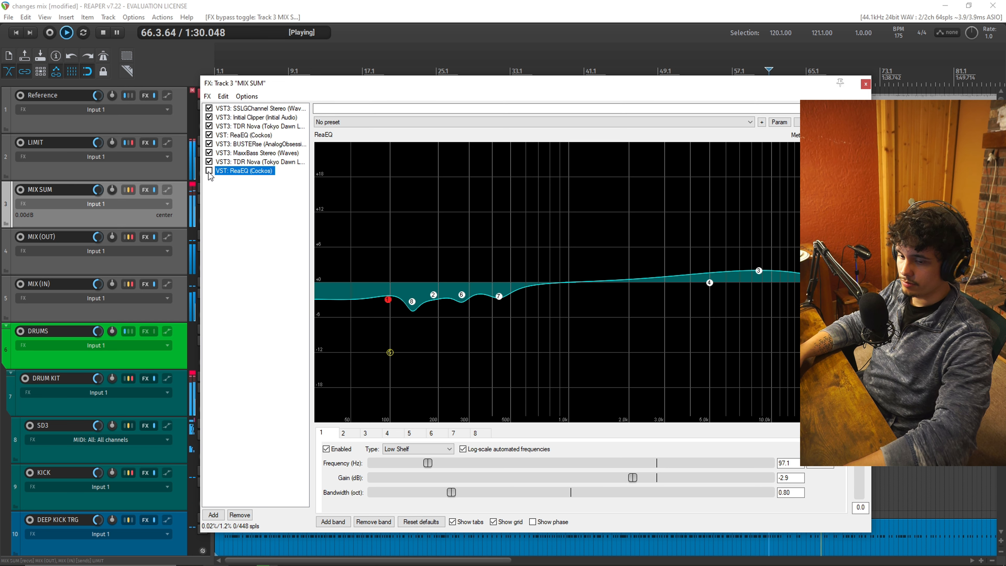
left_click(209, 170)
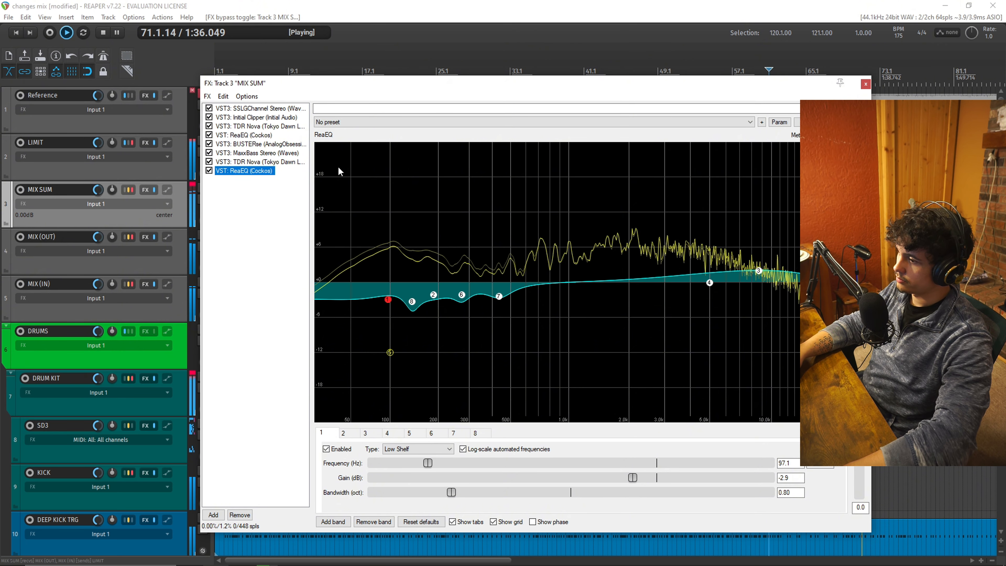
left_click(866, 84)
key("space")
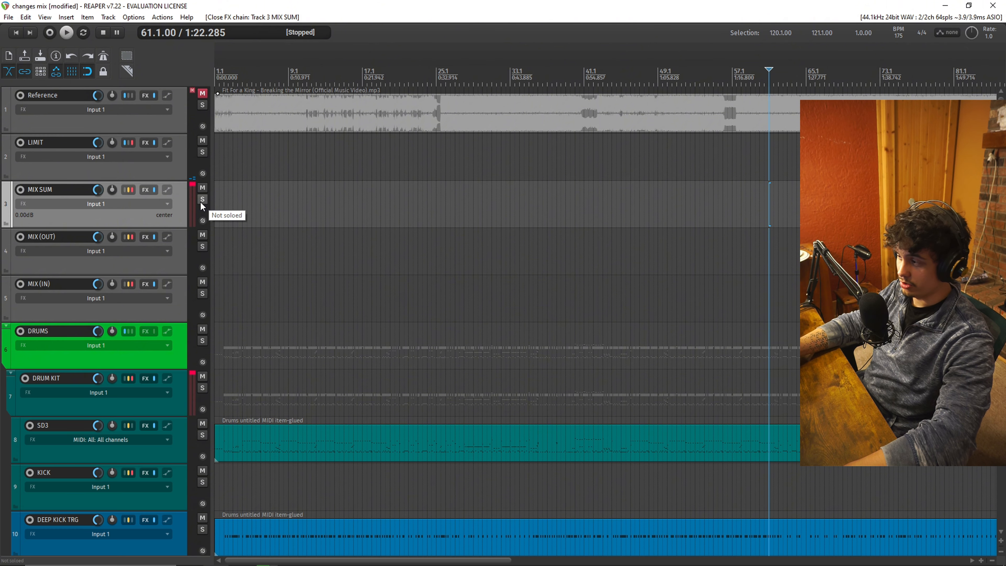
Look over the drum, bass and guitar tracks that feed the mix buses
scroll(126, 345, "down", 2)
scroll(125, 345, "down", 15)
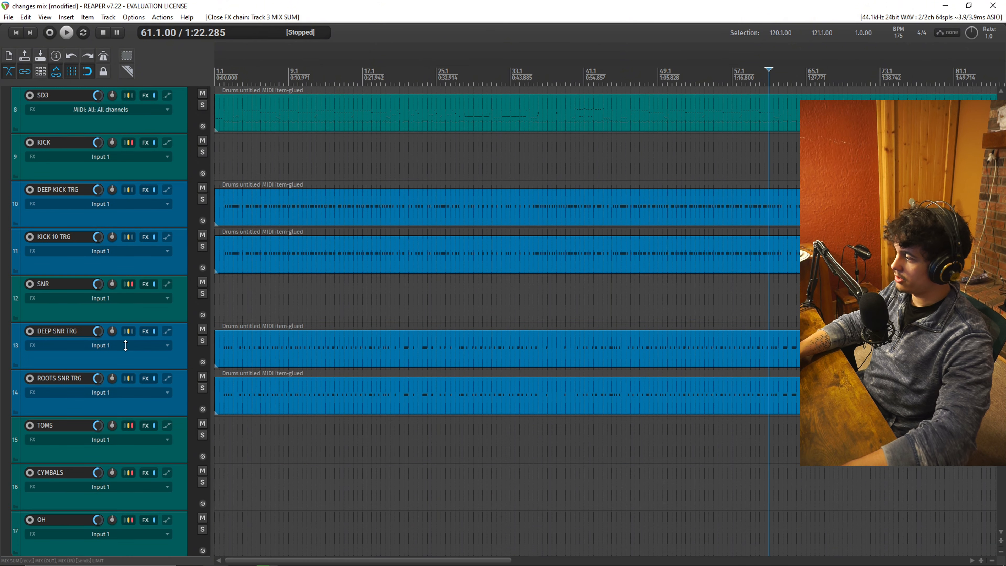
scroll(126, 345, "down", 9)
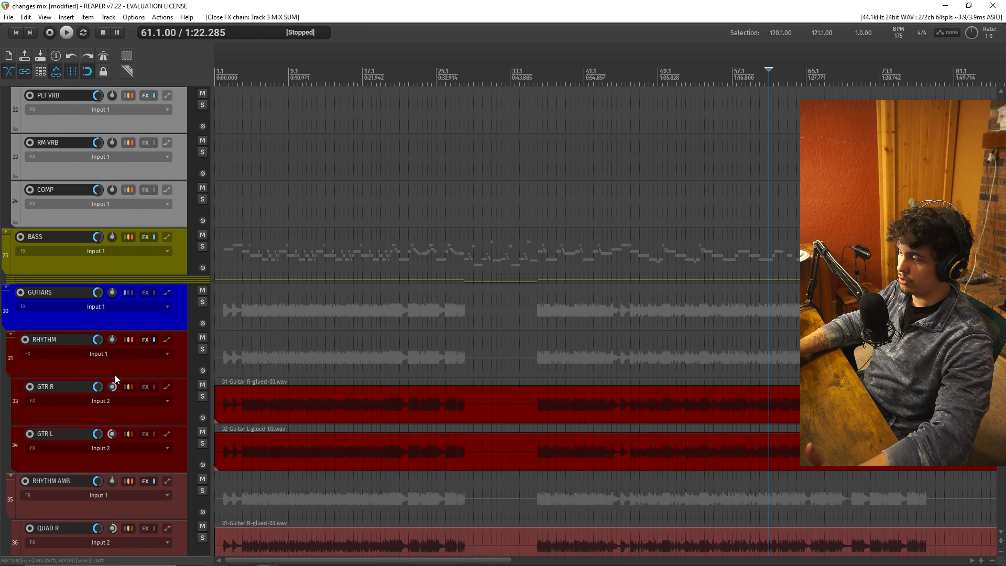
scroll(75, 363, "down", 6)
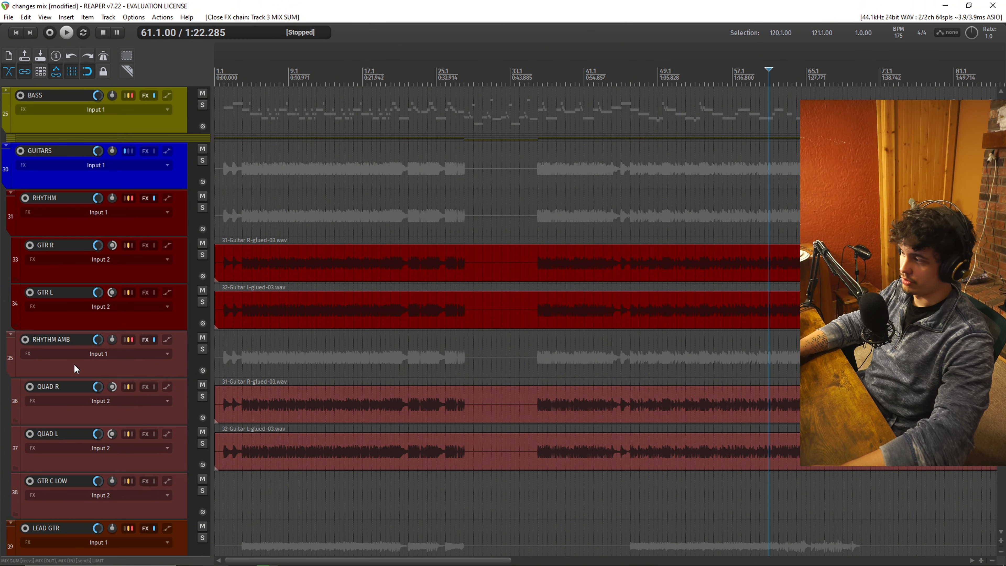
scroll(74, 363, "down", 6)
scroll(74, 363, "up", 10)
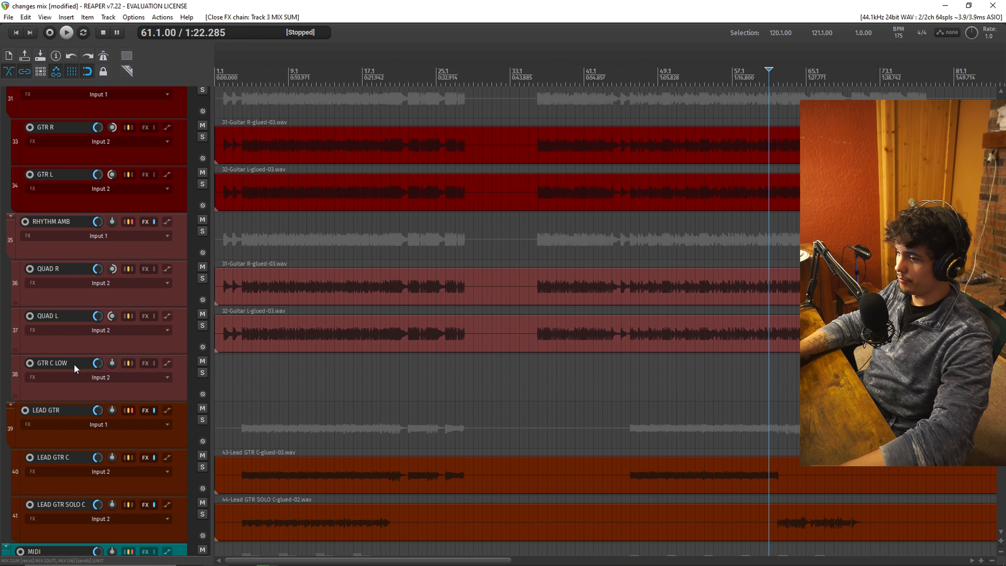
scroll(75, 364, "up", 10)
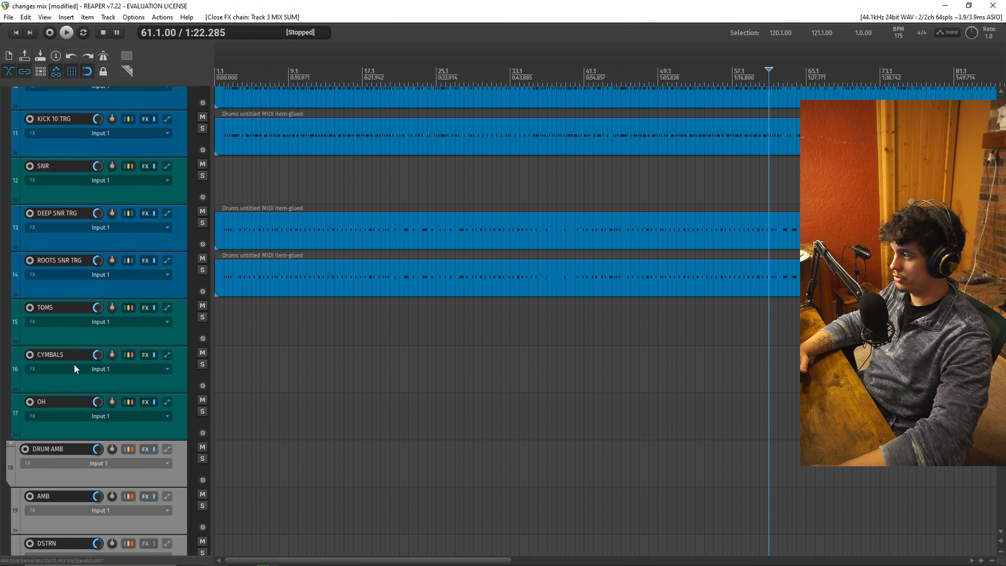
scroll(74, 368, "up", 3)
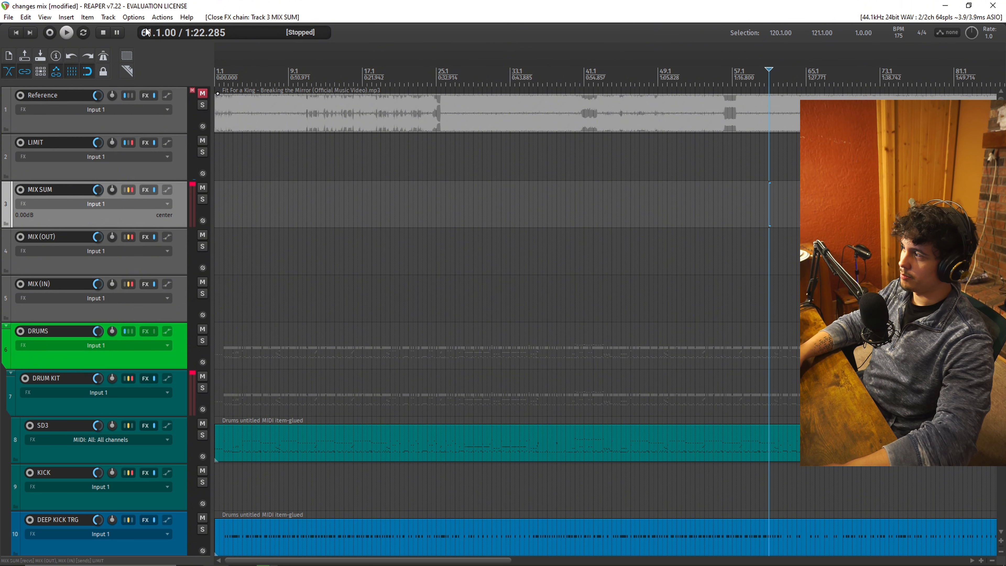
Save the project with all MIX SUM plugins active
key("ctrl+s")
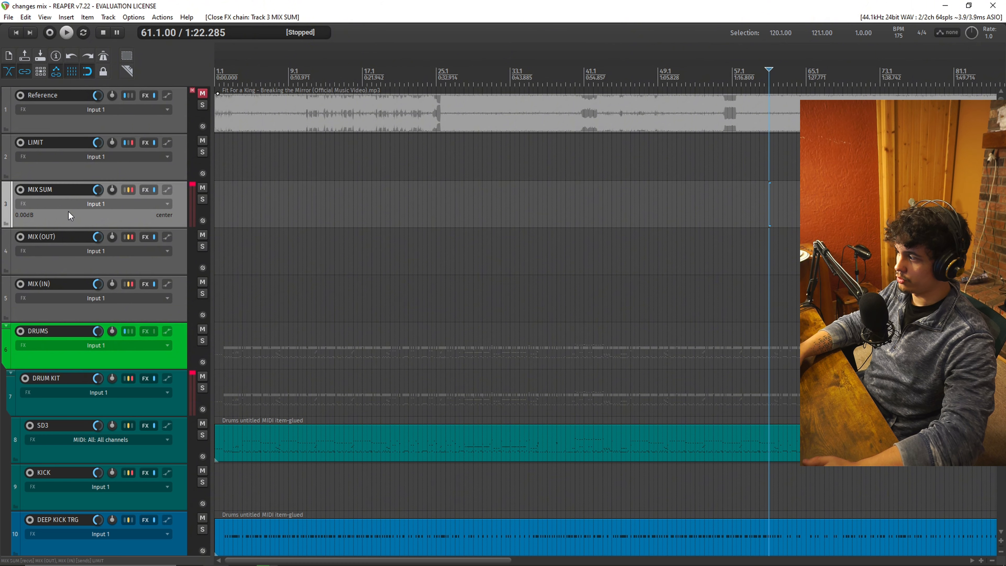
scroll(93, 393, "down", 10)
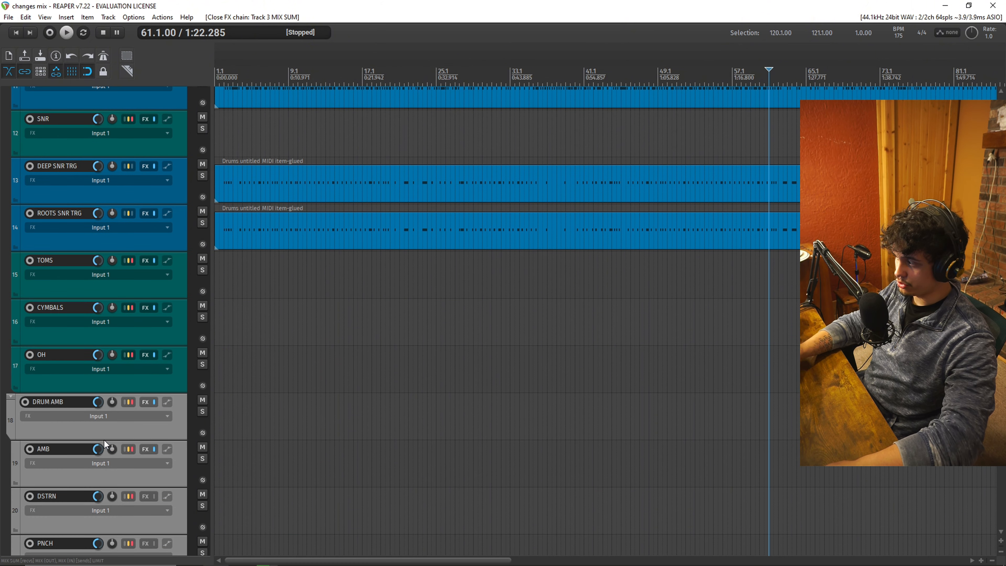
Return to the mix bus tracks and select MIX (OUT), MIX (IN) and MIX SUM in turn to review the bus routing
scroll(104, 440, "up", 10)
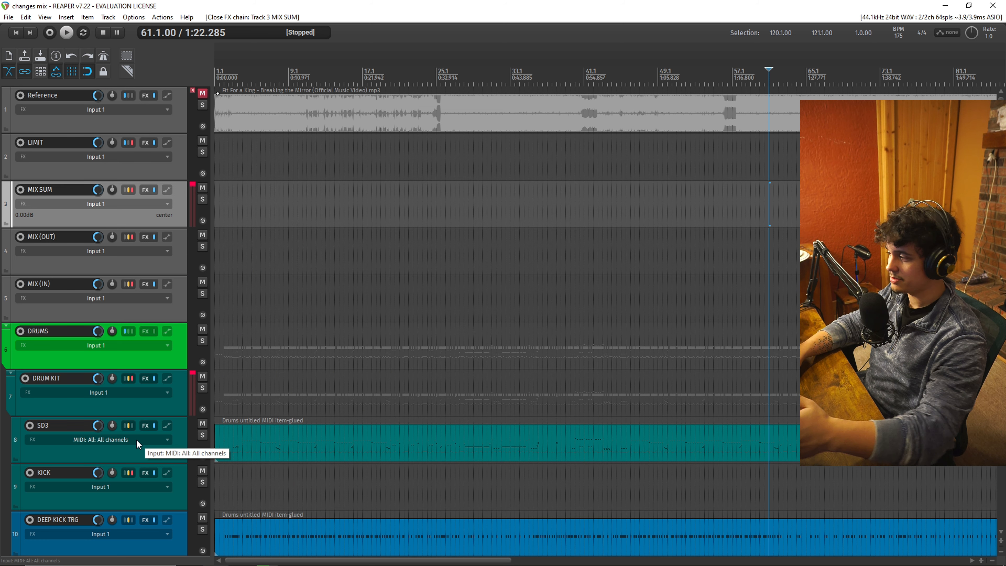
left_click(78, 273)
left_click(100, 306)
left_click(99, 272)
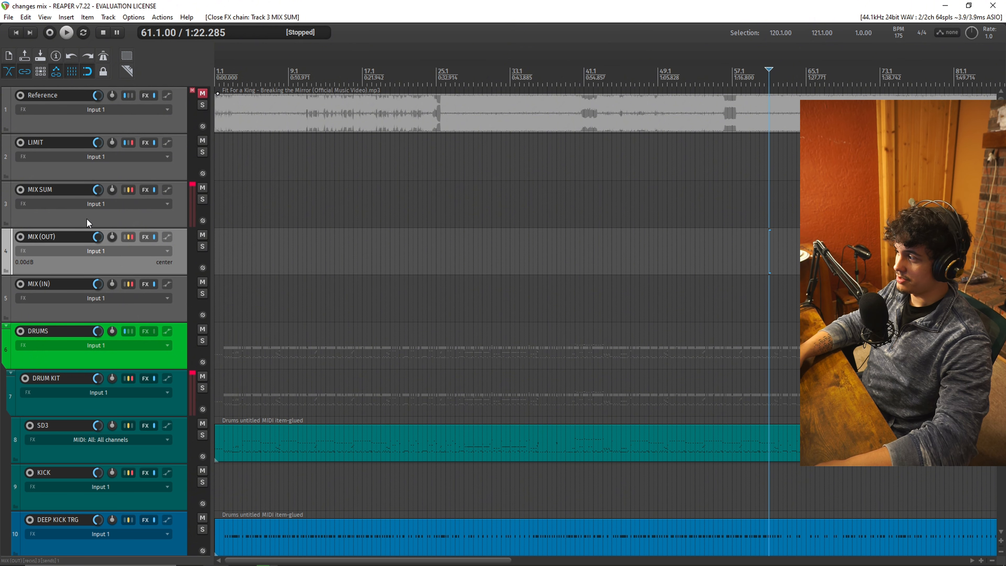
left_click(86, 218)
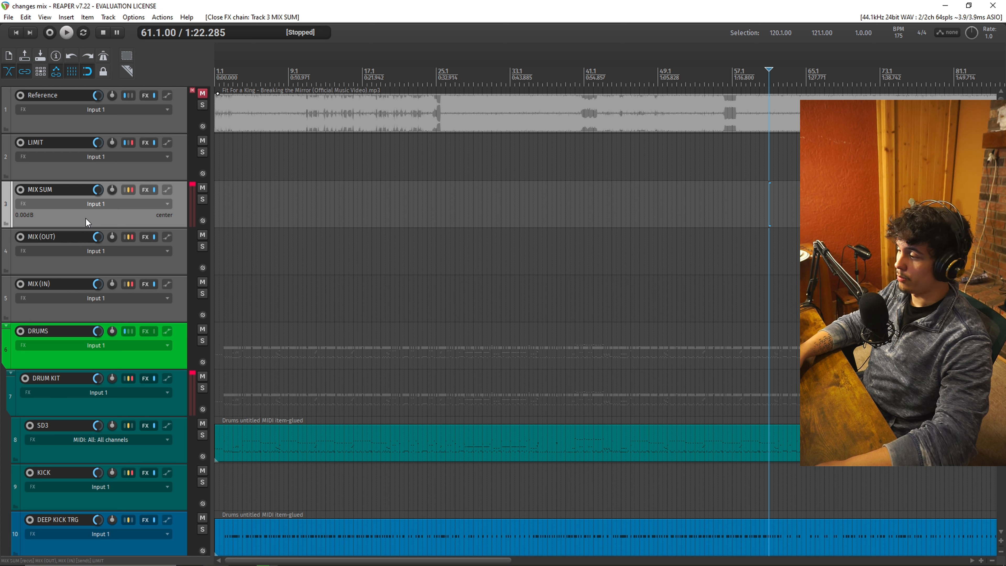
Look through the full track list, from the drums through the guitars, MIDI and FX tracks, and return to the mix buses
scroll(291, 238, "down", 2)
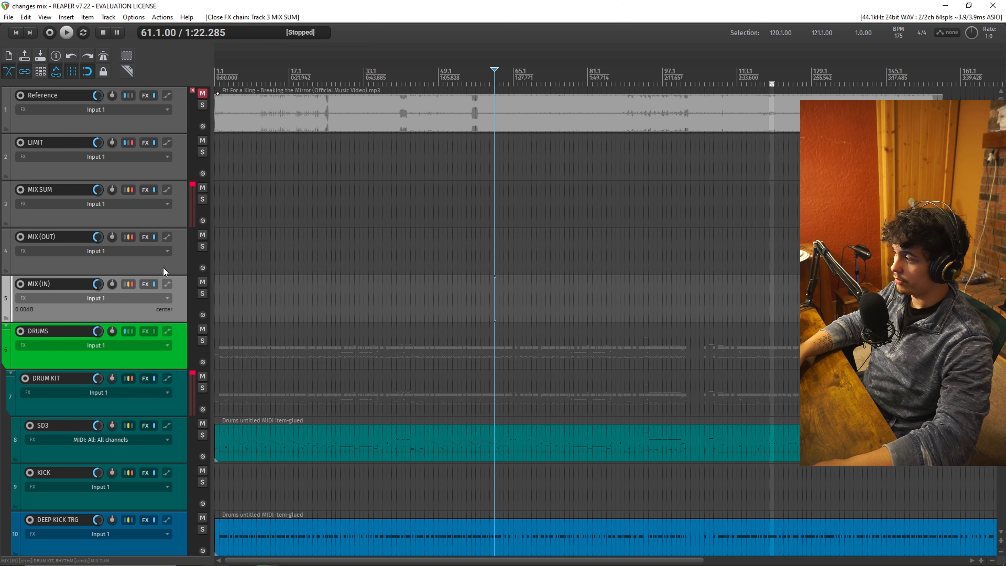
scroll(156, 266, "down", 7)
scroll(147, 238, "up", 2)
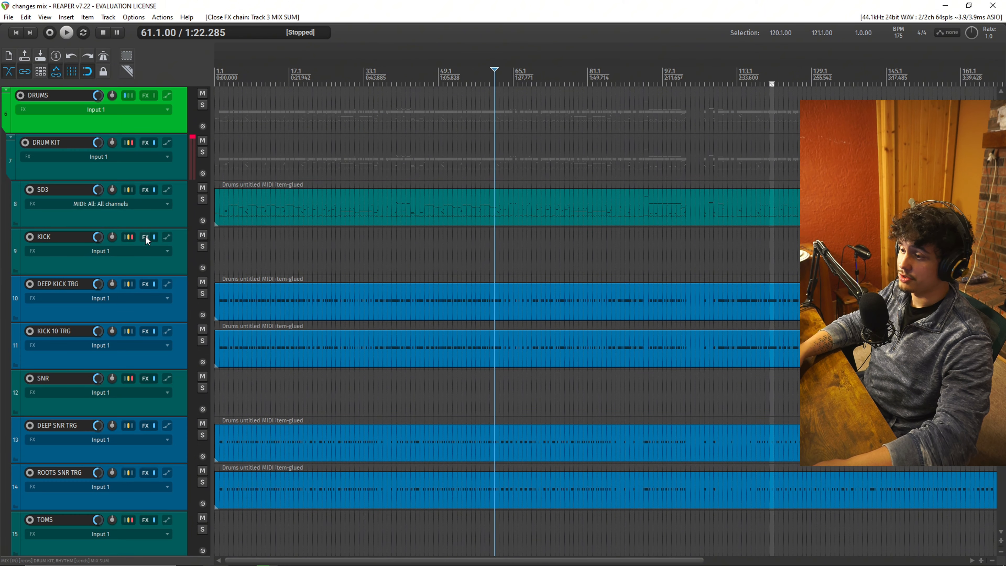
scroll(147, 241, "up", 5)
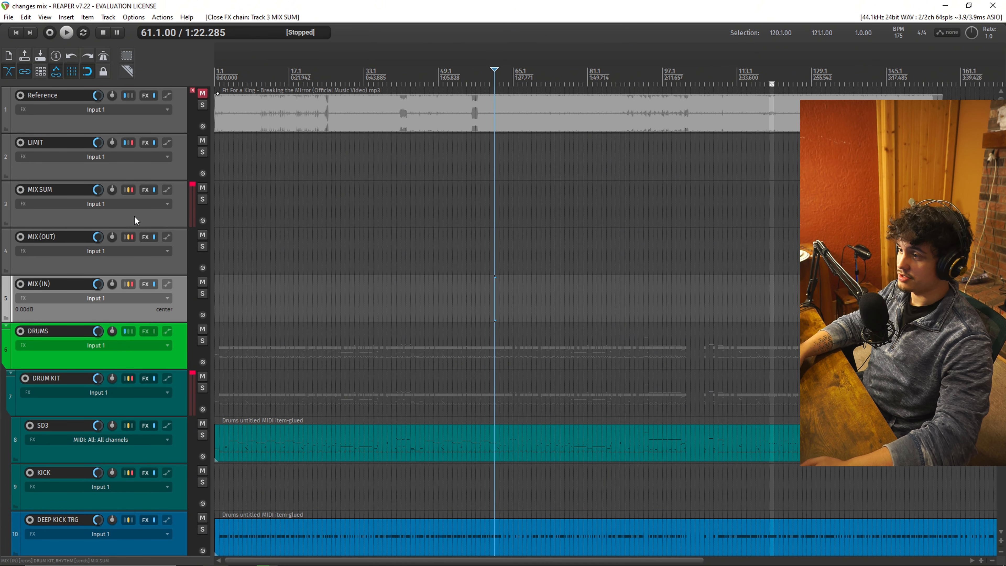
scroll(134, 215, "down", 17)
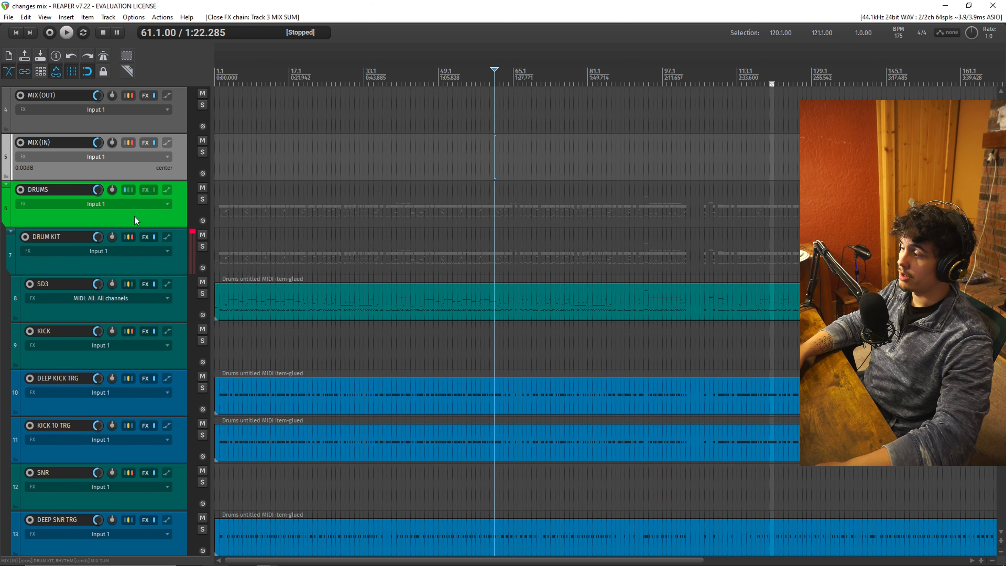
scroll(110, 231, "down", 20)
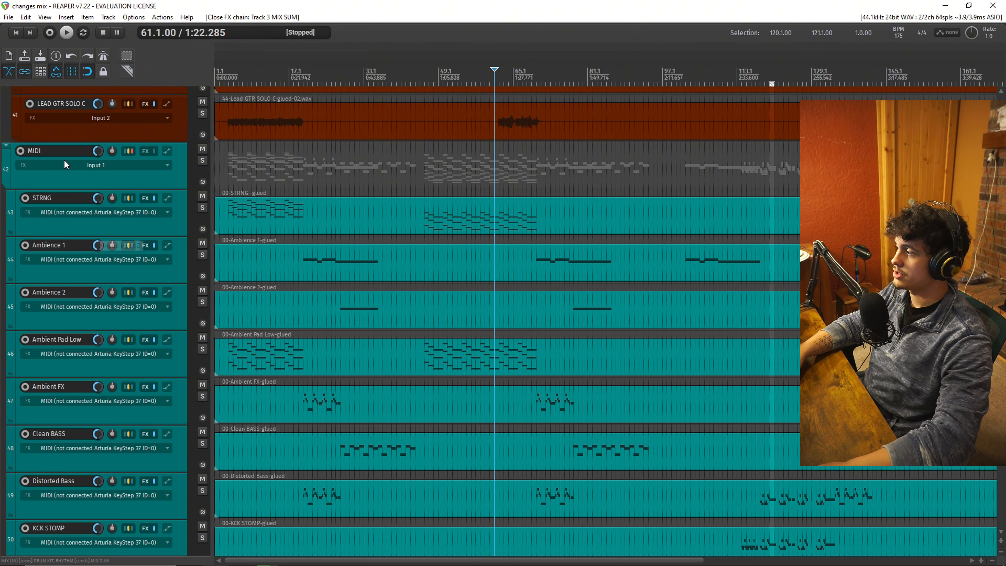
scroll(94, 242, "down", 12)
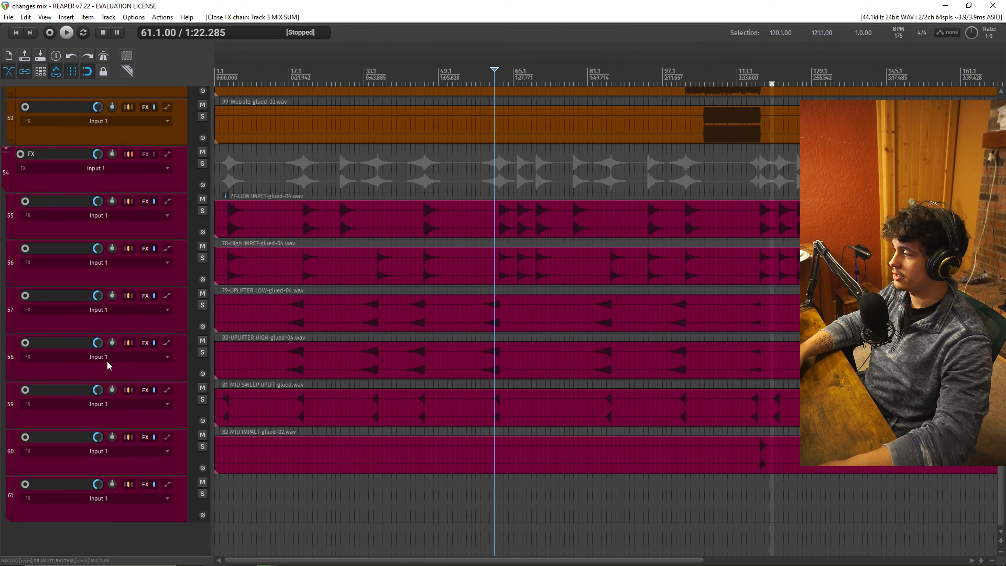
scroll(109, 365, "up", 20)
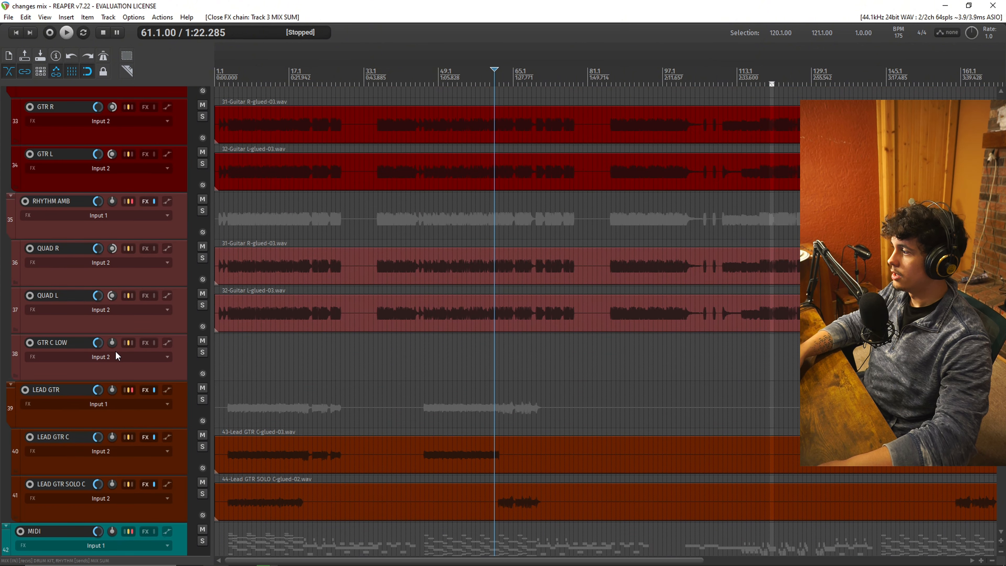
scroll(115, 350, "up", 20)
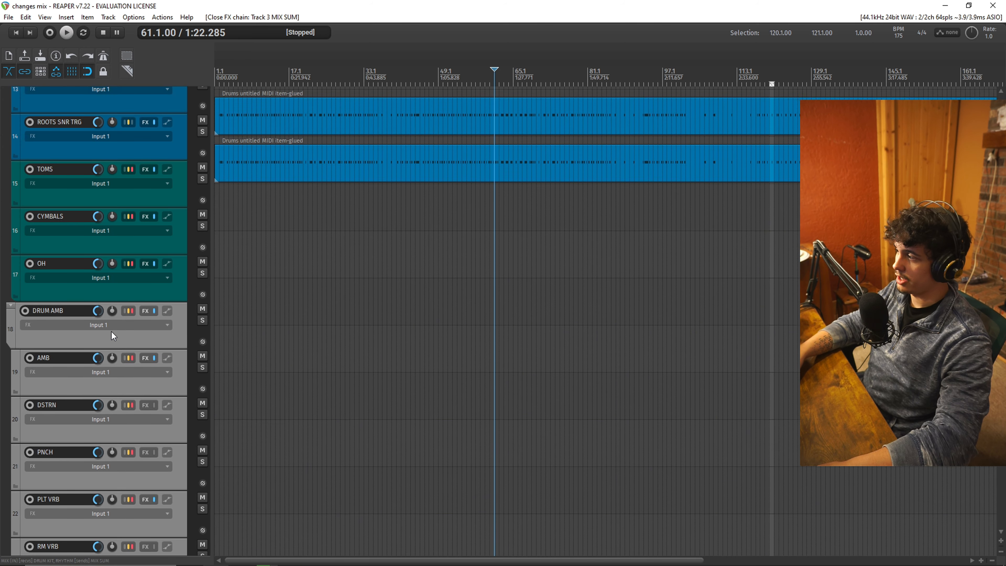
scroll(112, 335, "up", 12)
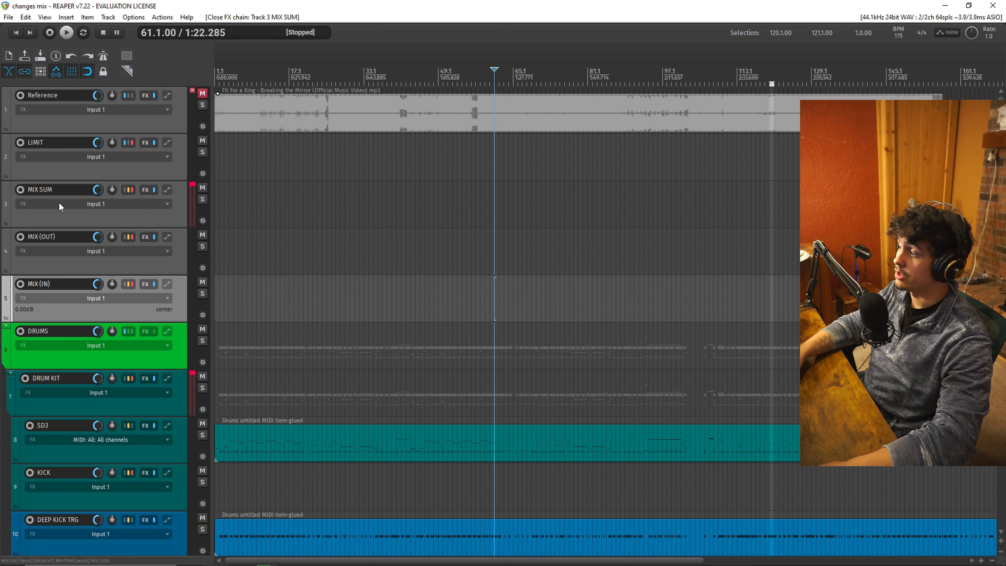
Step through the MIX SUM, MIX (OUT) and MIX (IN) buses again to compare their roles, finishing with MIX (IN) selected
left_click(99, 207)
left_click(78, 226)
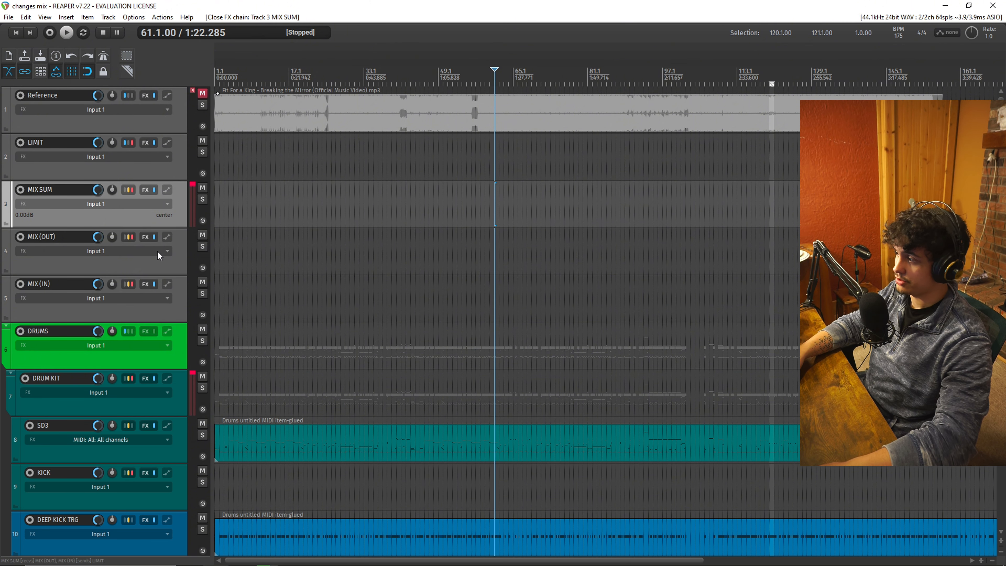
left_click(176, 266)
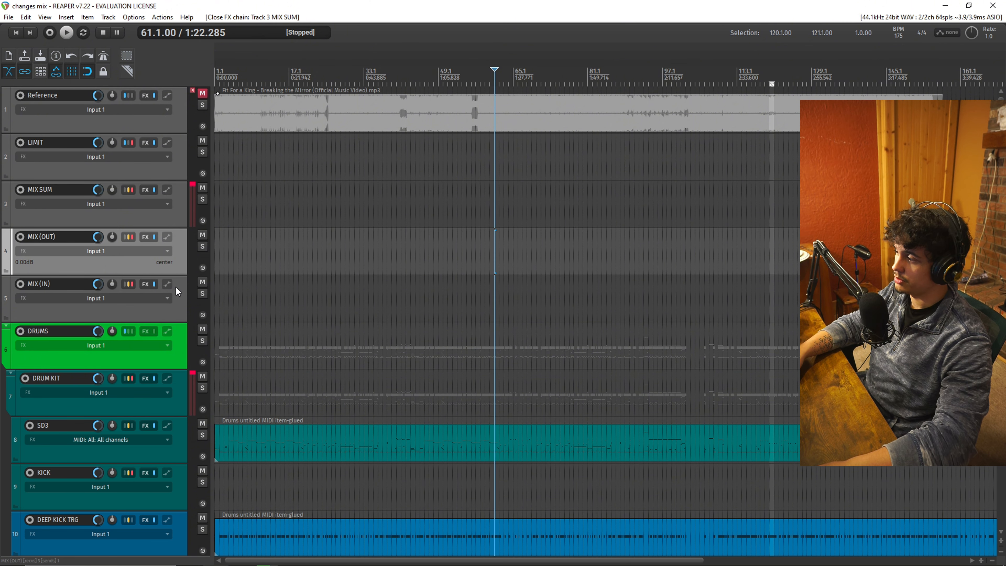
left_click(172, 317)
left_click(70, 261)
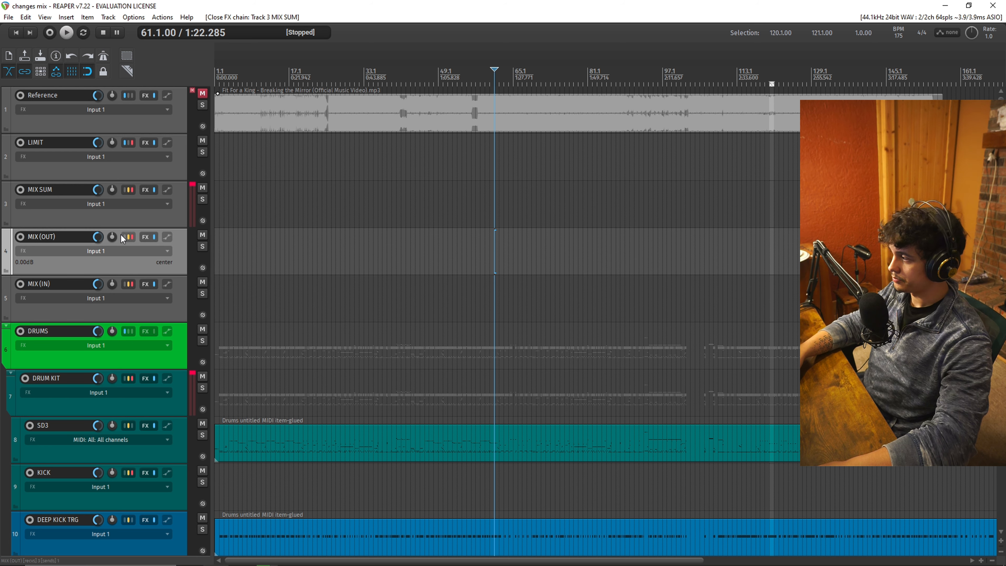
left_click(47, 217)
left_click(105, 272)
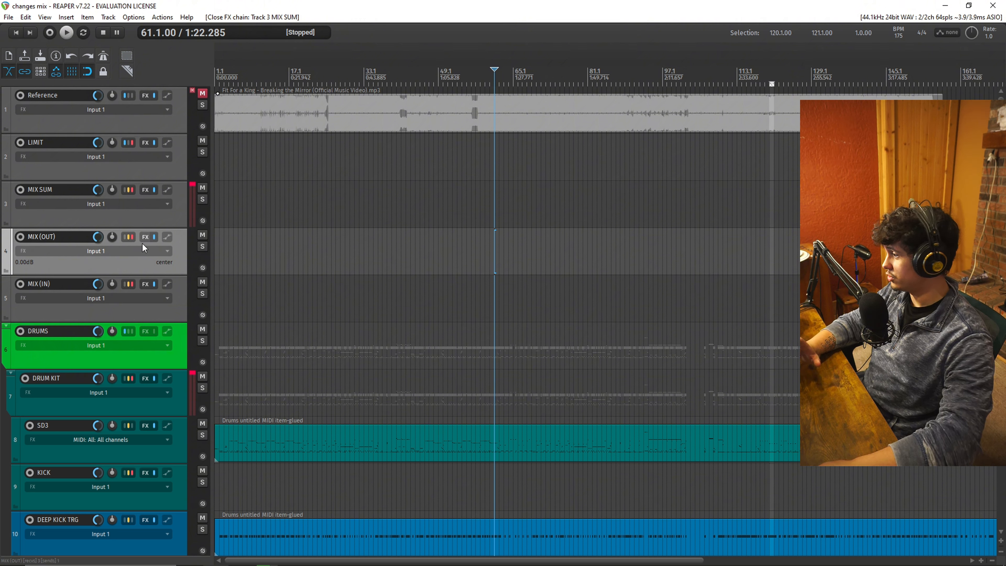
left_click(124, 306)
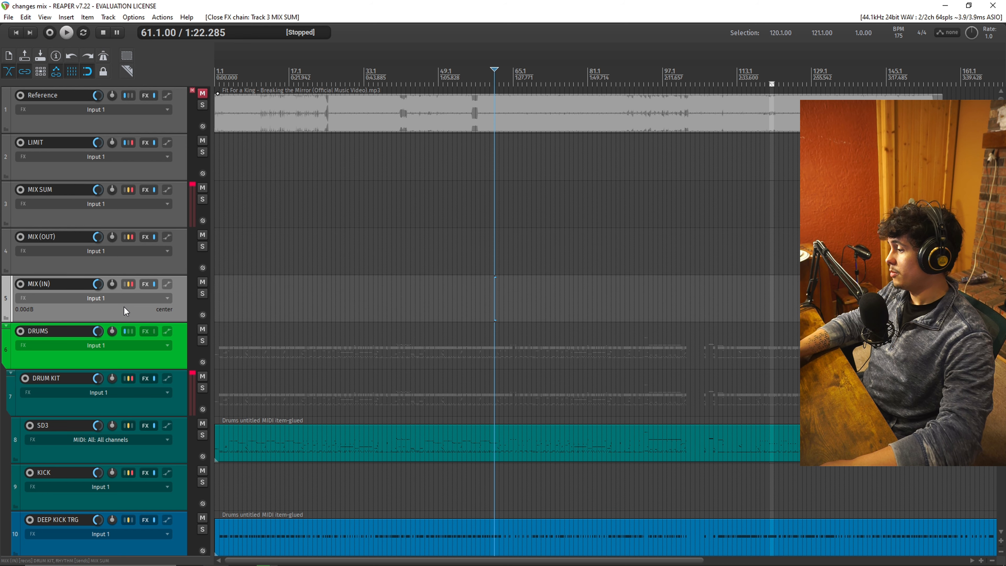
scroll(88, 305, "down", 4)
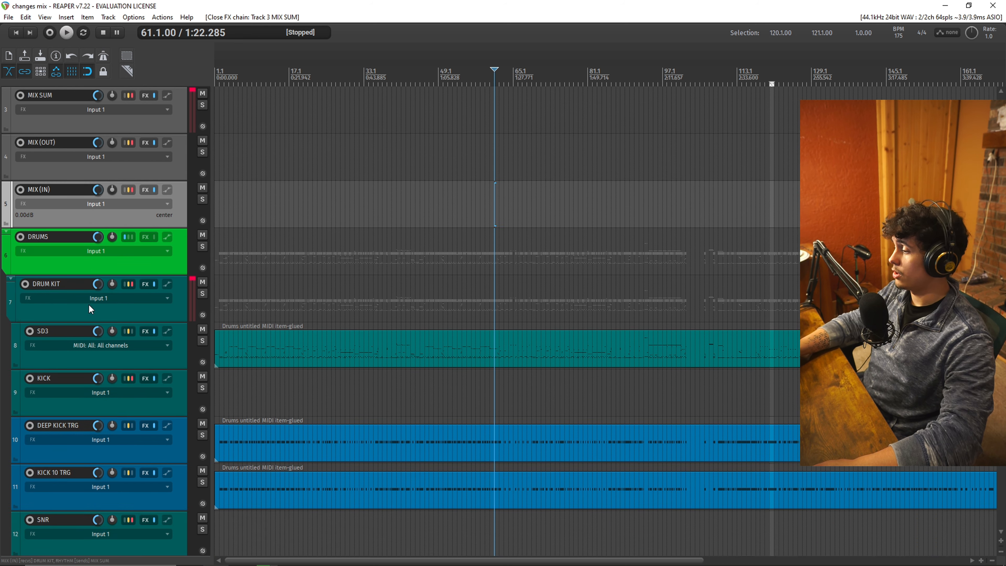
scroll(90, 309, "up", 4)
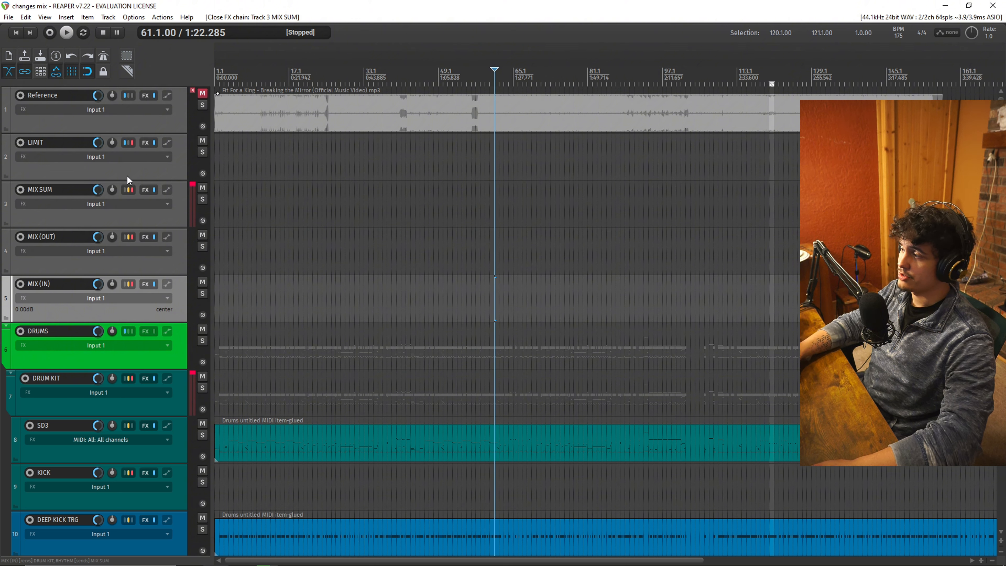